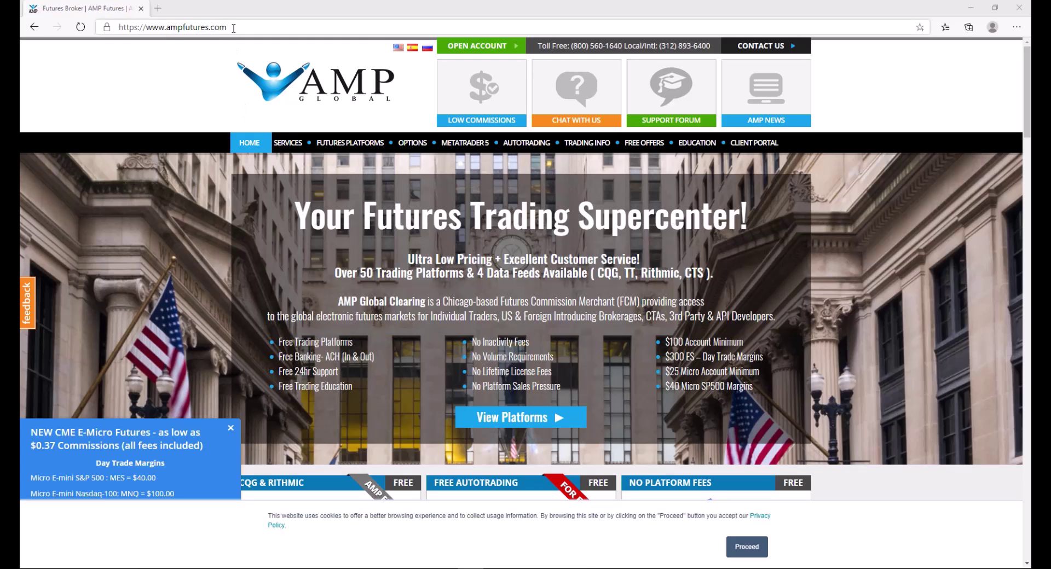
Go to the AMP Futures MetaTrader 5 page and scroll down to its free demo offer
left_click(461, 143)
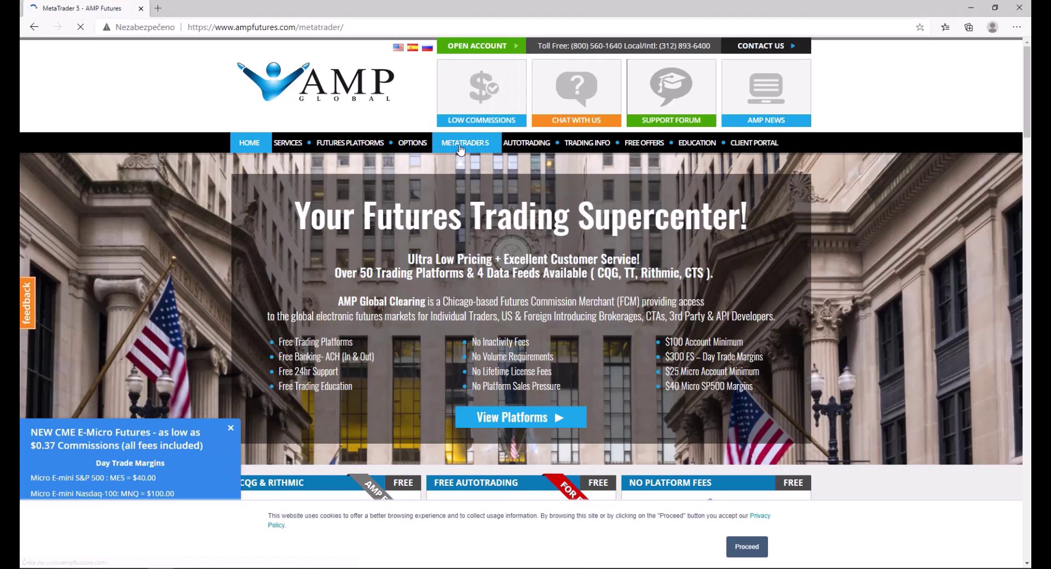
scroll(514, 284, "down", 10)
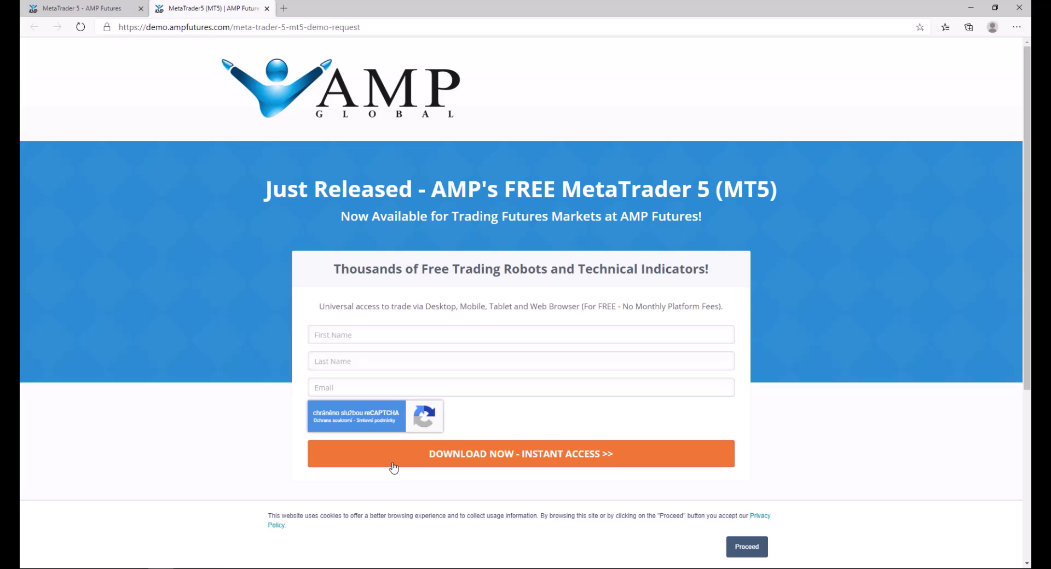
Request the free MT5 demo, reaching the terminal logged into AMPGlobalUSA-Demo
left_click(392, 462)
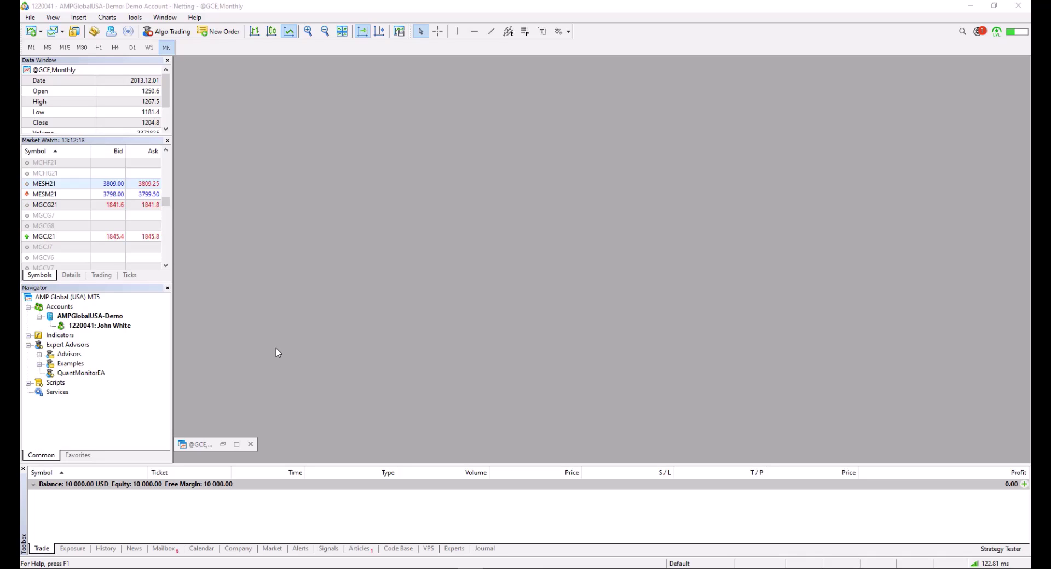
left_click(58, 307)
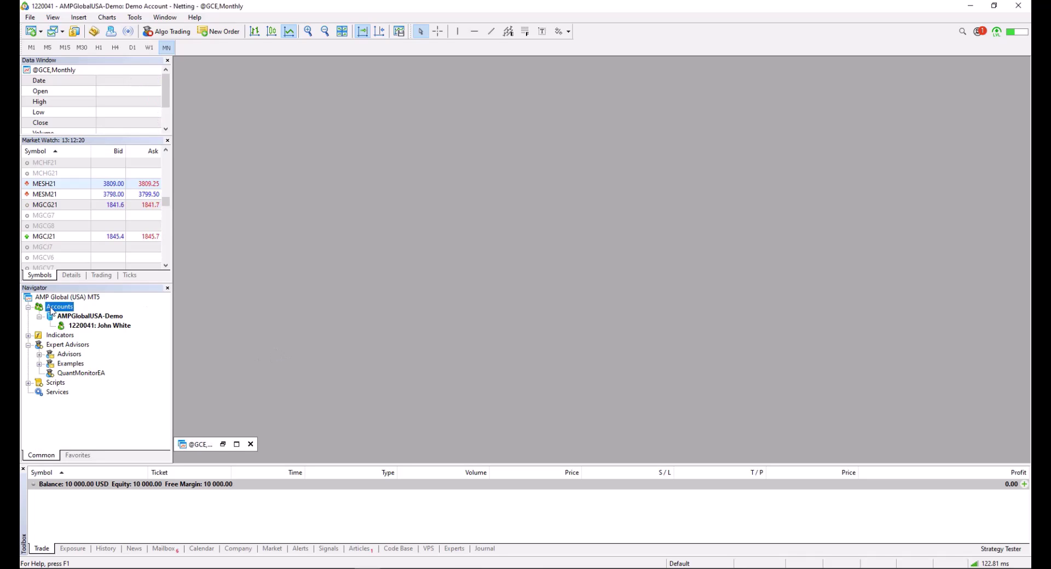
right_click(62, 313)
left_click(98, 318)
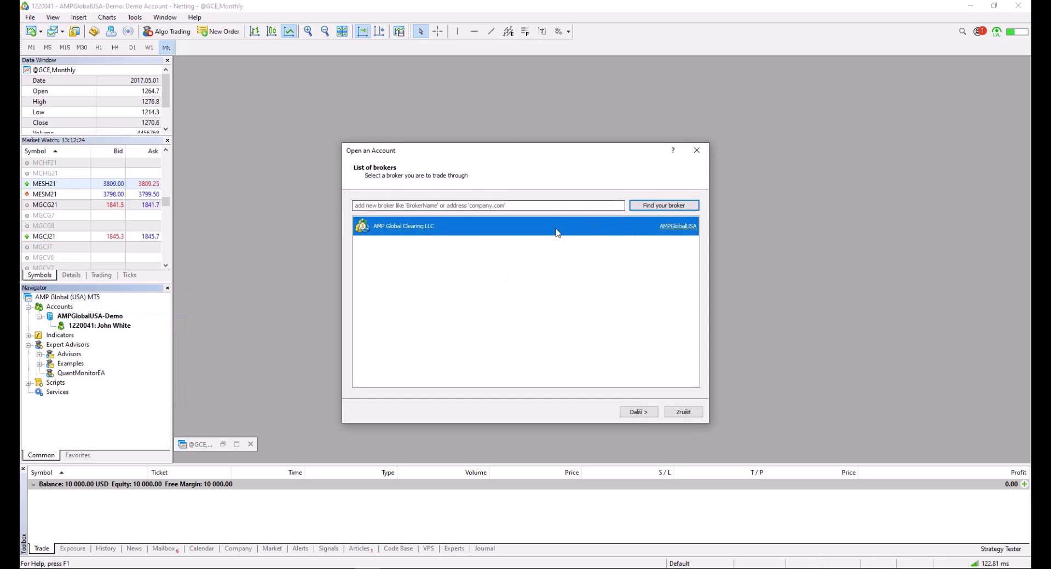
left_click(646, 414)
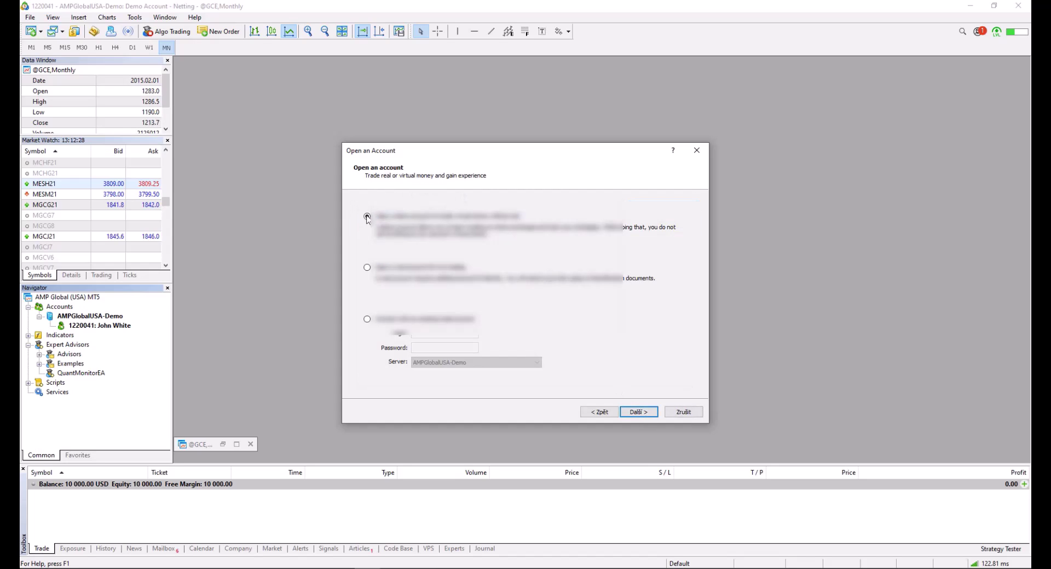
left_click(640, 414)
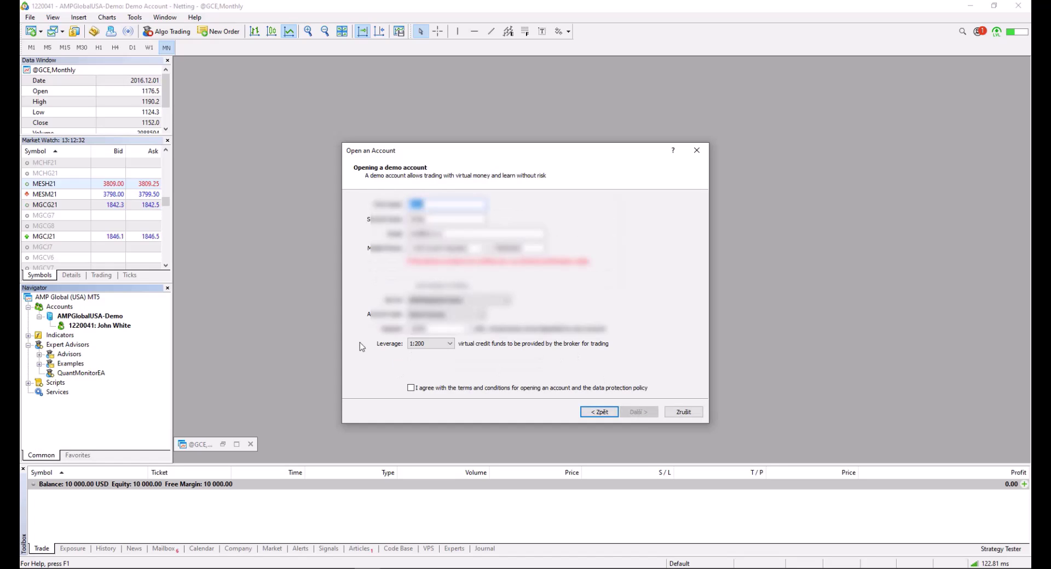
left_click(553, 390)
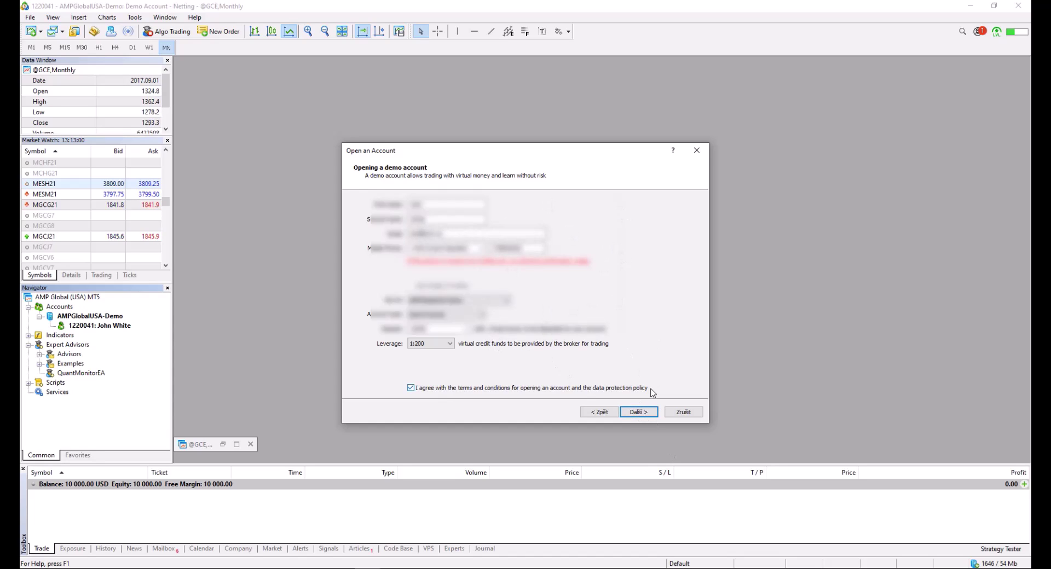
left_click(686, 413)
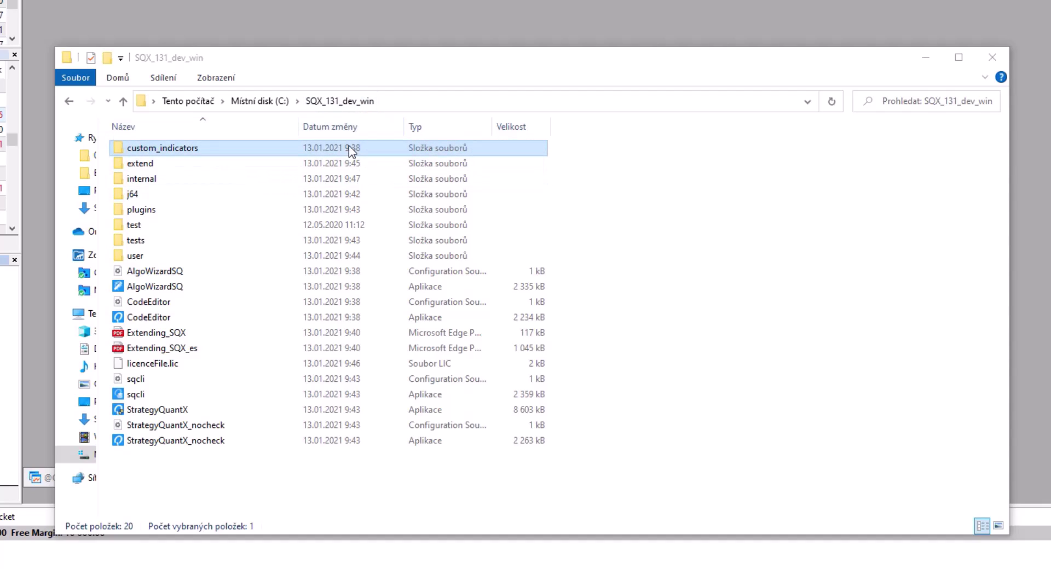
Navigate into SQX's custom_indicators\MetaTrader5\Indicators folder
double_click(154, 149)
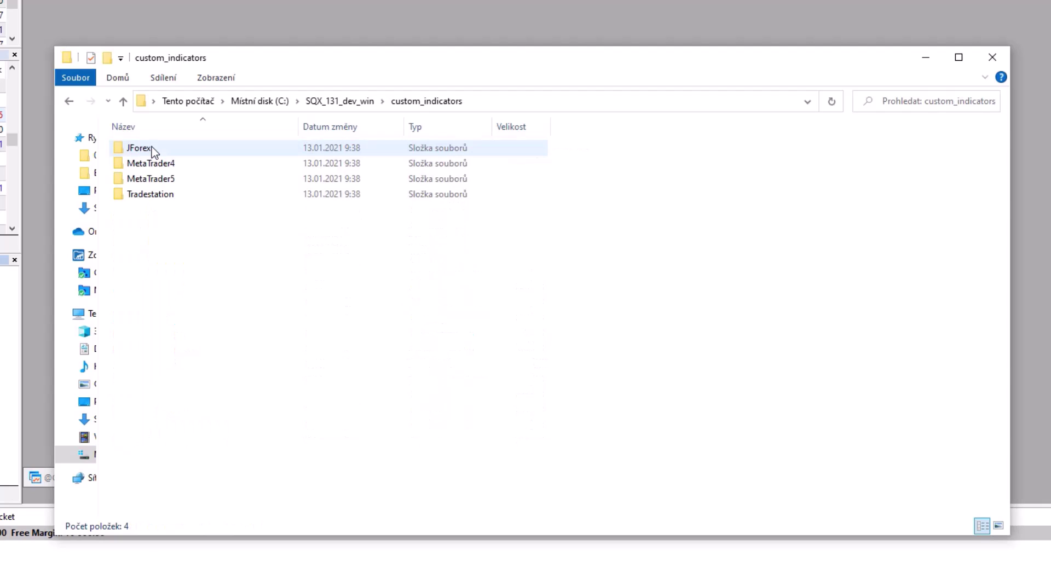
double_click(153, 180)
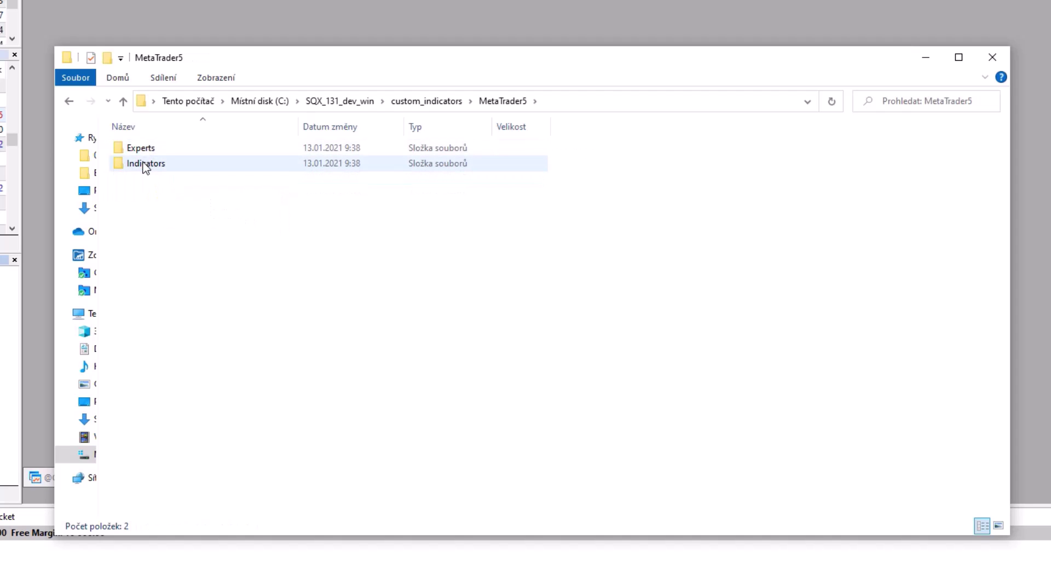
double_click(145, 165)
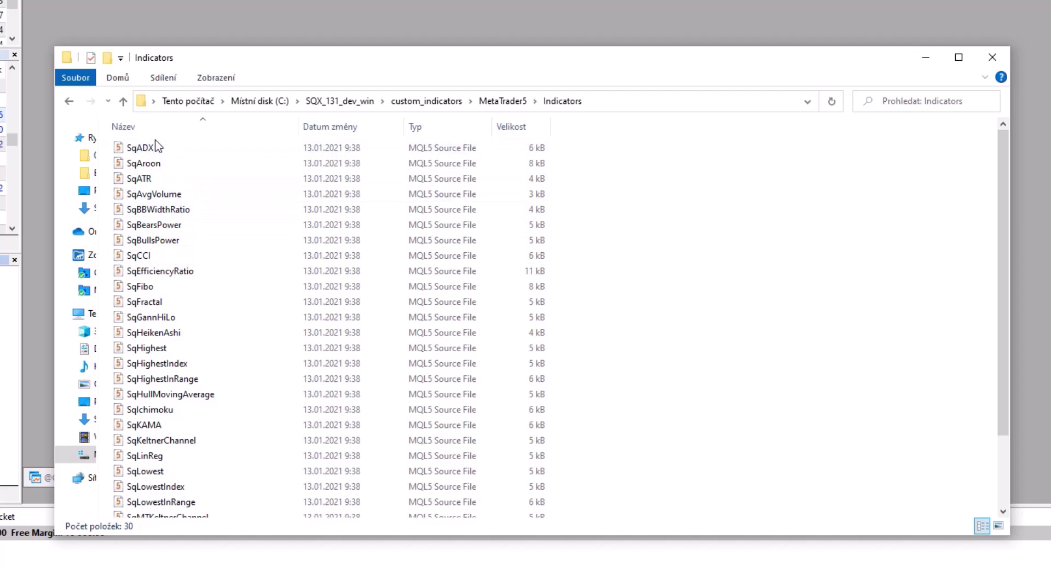
Copy all 30 MQL5 indicator files and bring MetaTrader 5 back to the front
left_click(157, 147)
scroll(212, 364, "down", 2)
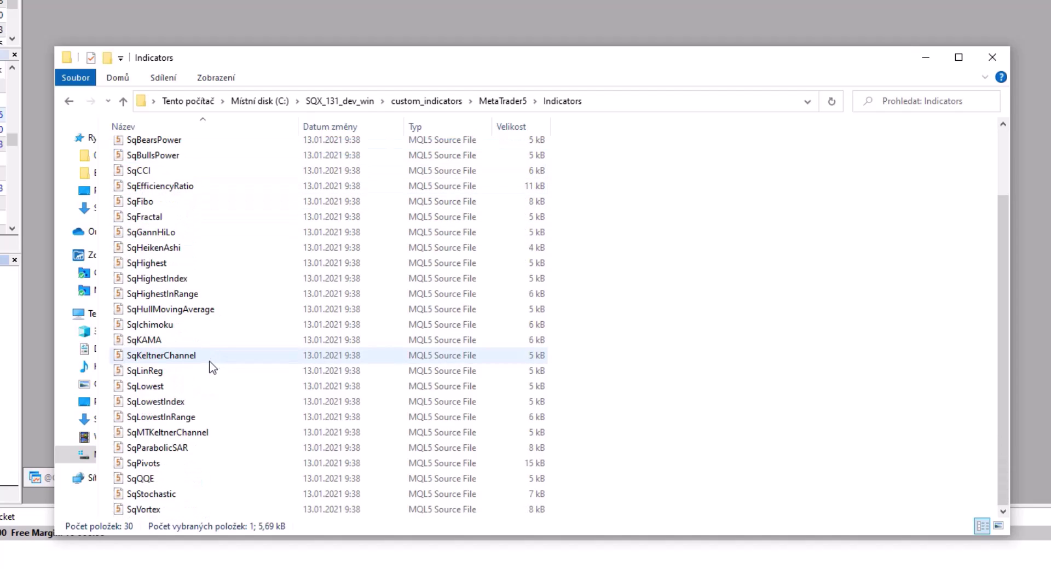
left_click(142, 514, "shift")
right_click(258, 304)
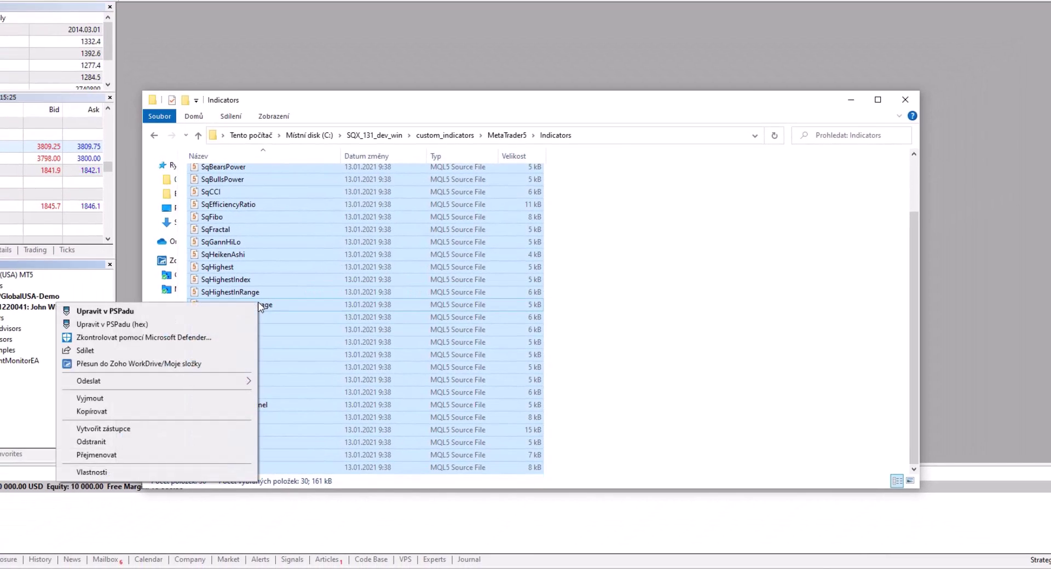
left_click(208, 413)
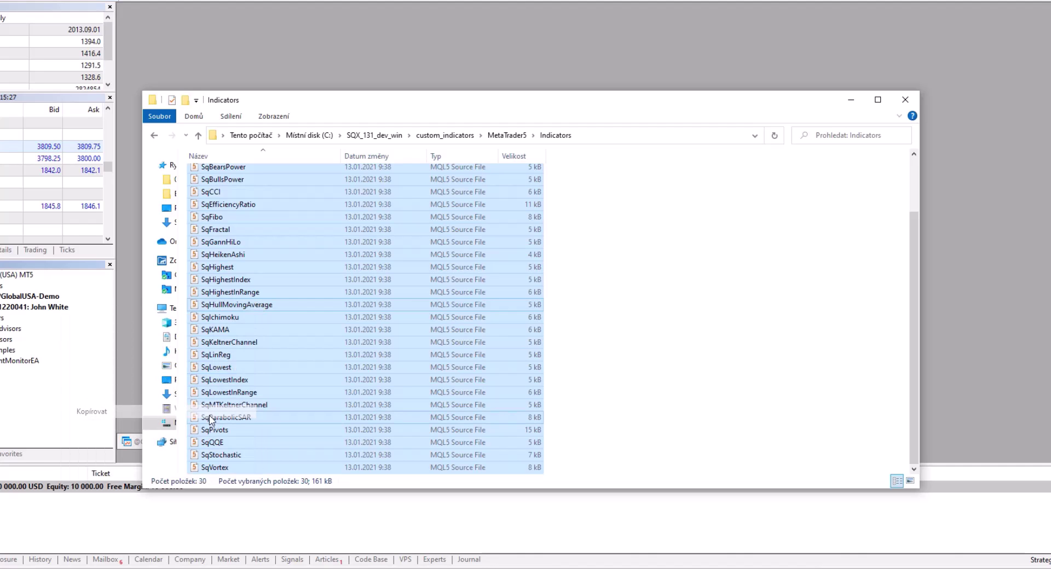
left_click(438, 39)
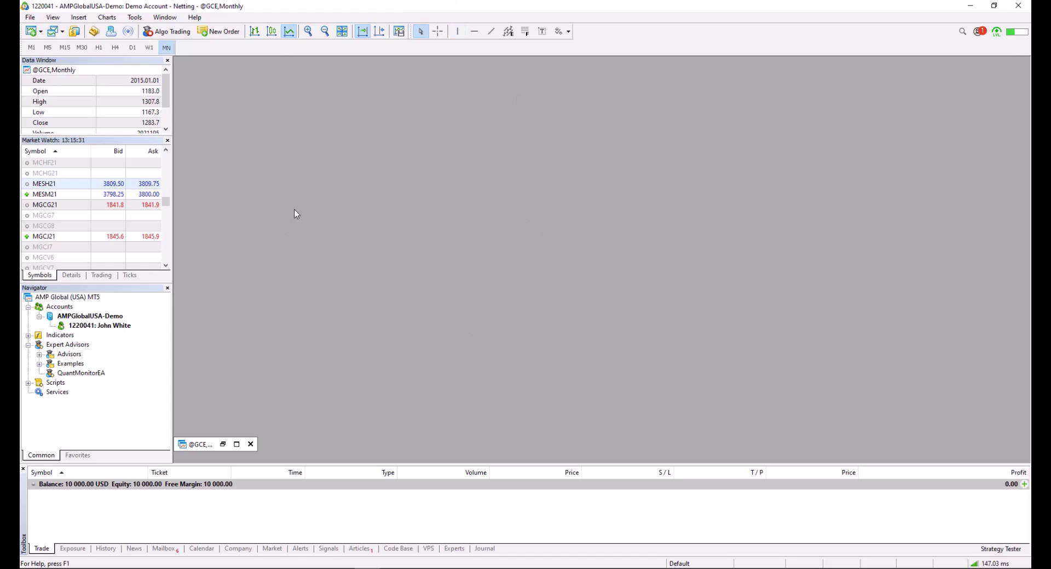
Open MetaTrader 5's data folder at MQL5\Indicators
left_click(29, 19)
left_click(136, 103)
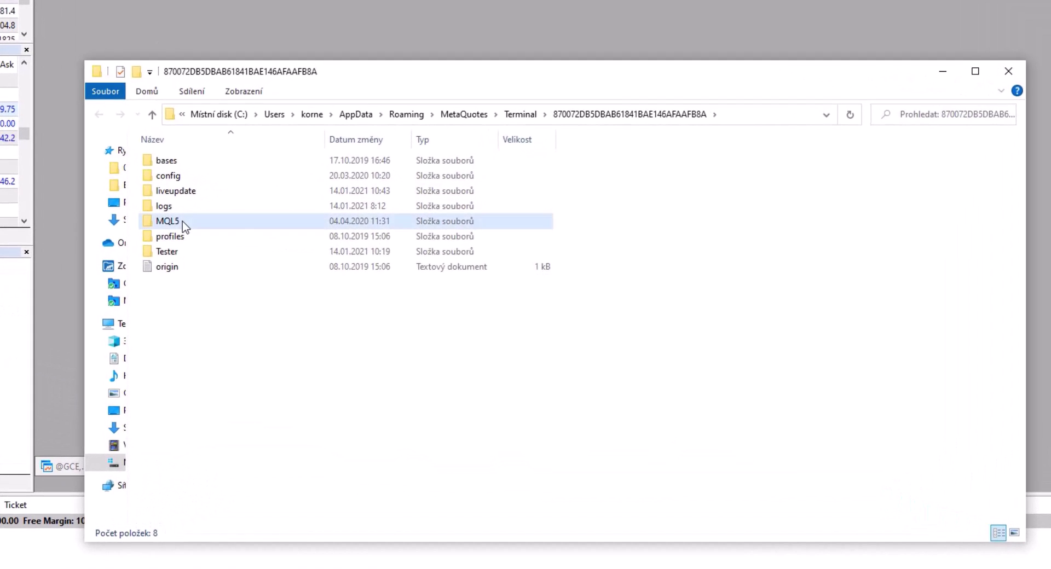
double_click(271, 266)
double_click(197, 224)
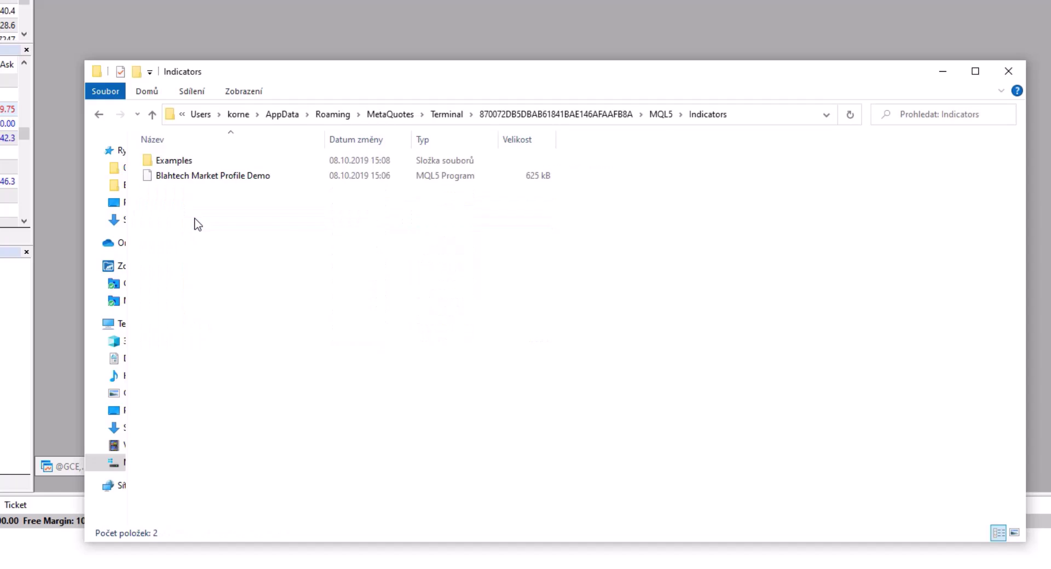
Paste the 30 copied Sq indicator files into the Indicators folder
right_click(300, 231)
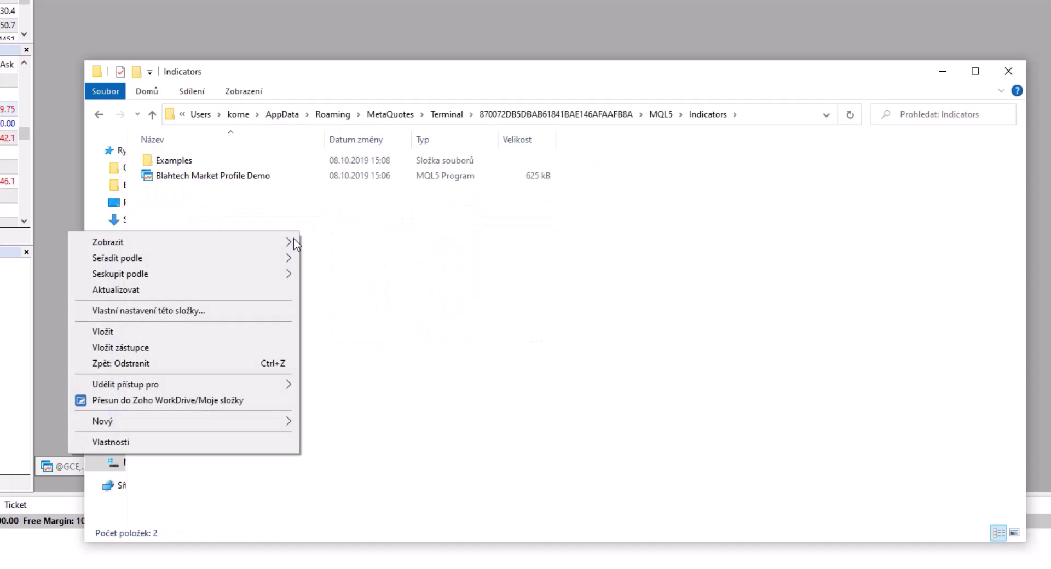
key("Escape")
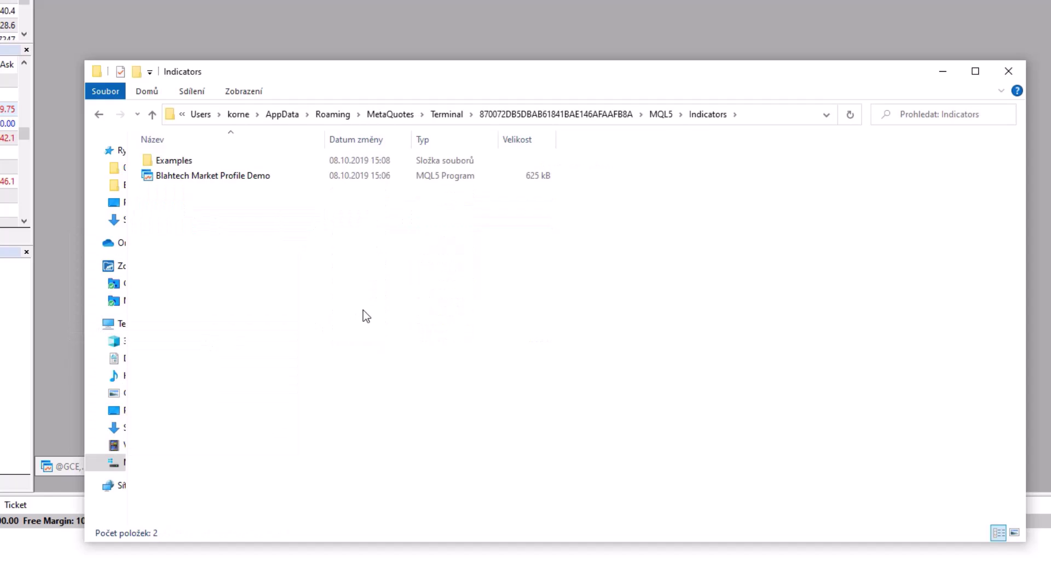
key("ctrl+v")
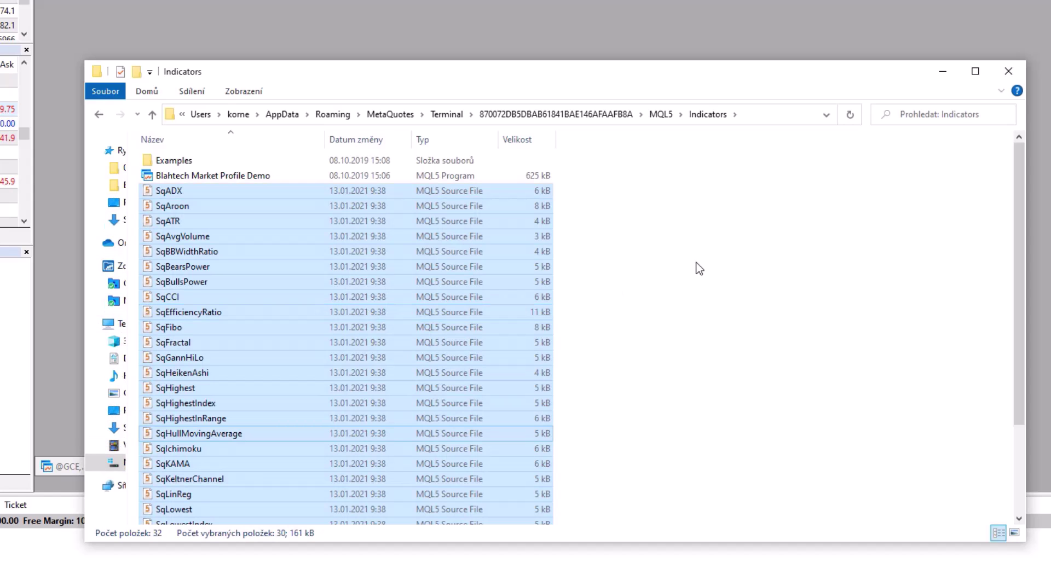
left_click(694, 263)
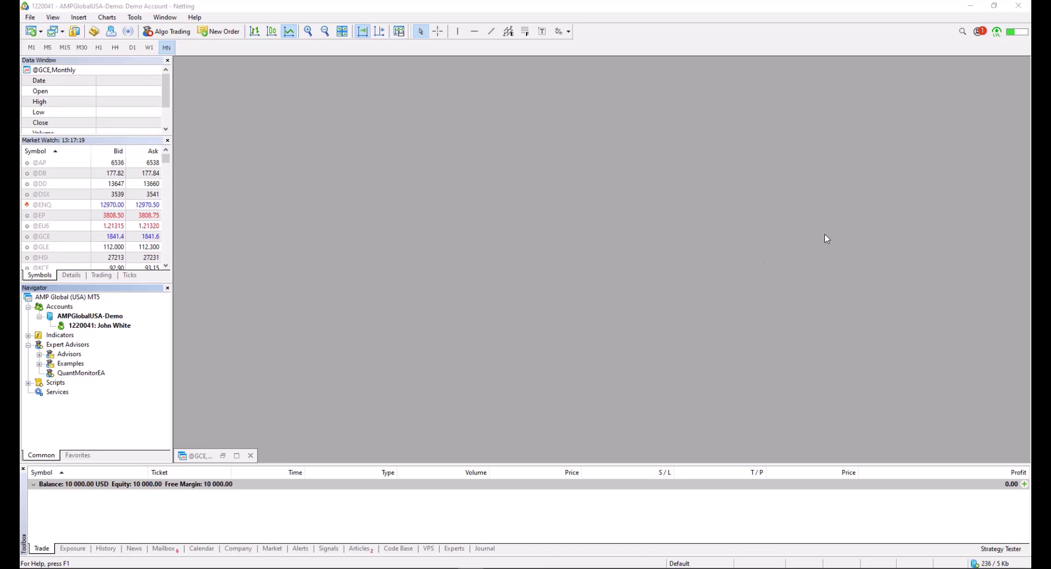
left_click(547, 255)
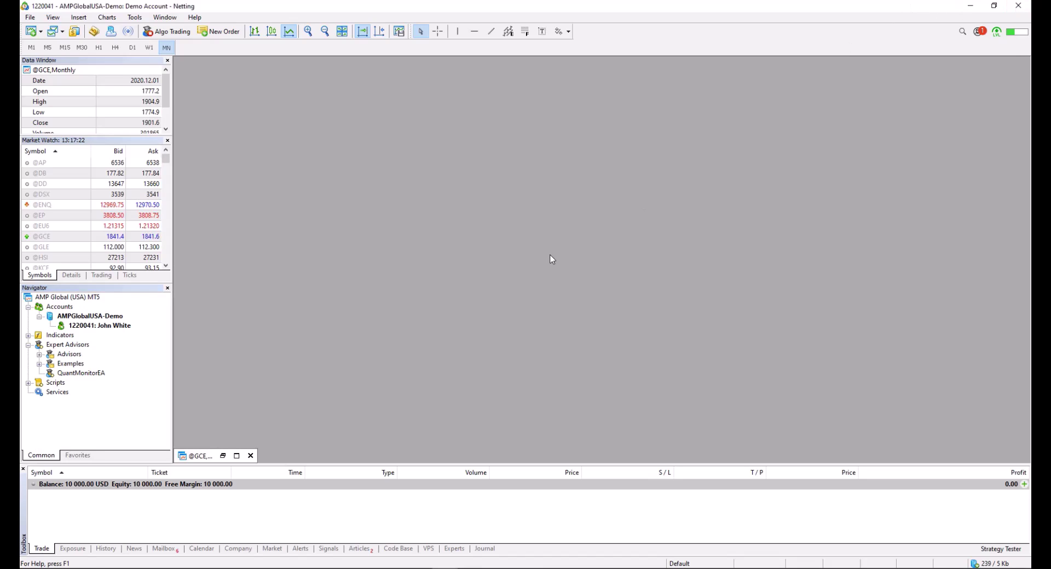
left_click(28, 336)
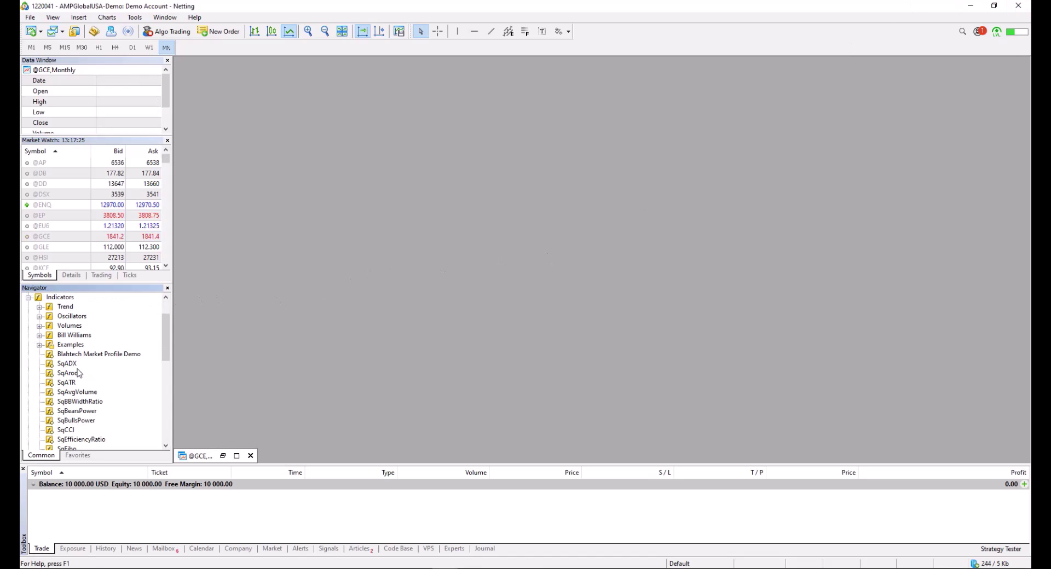
scroll(78, 371, "down", 1)
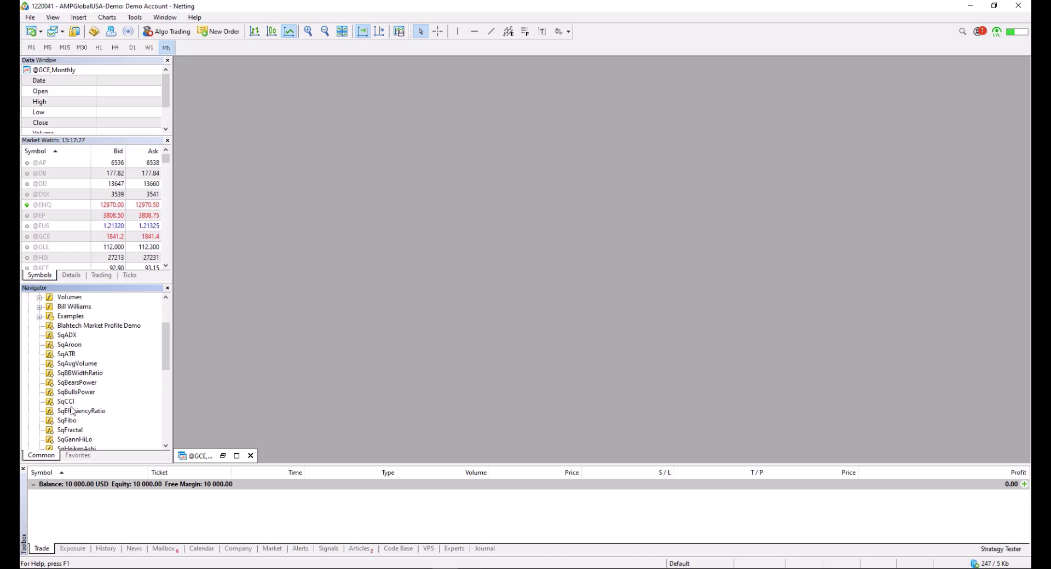
scroll(73, 393, "up", 2)
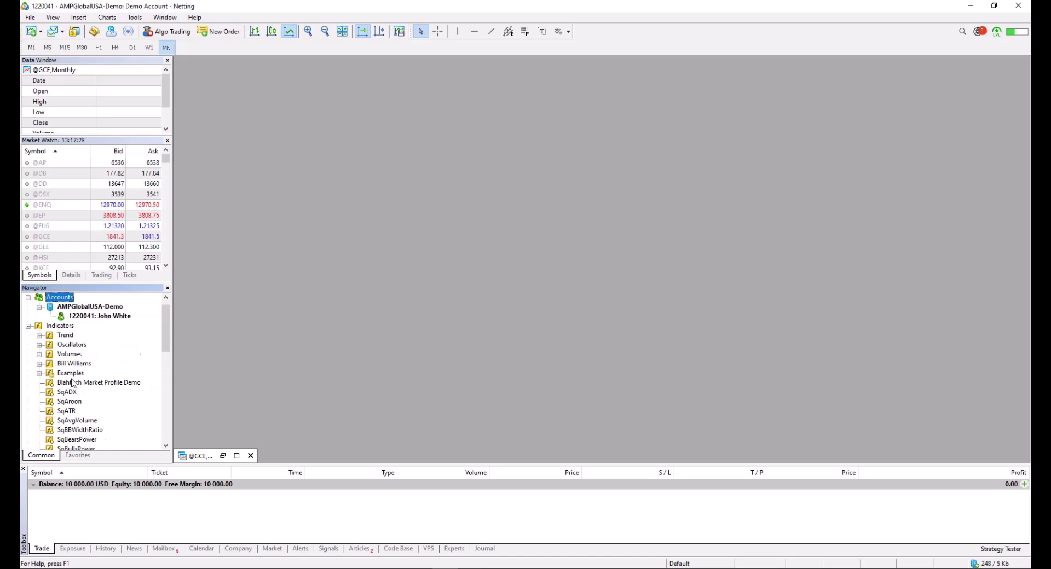
left_click(29, 325)
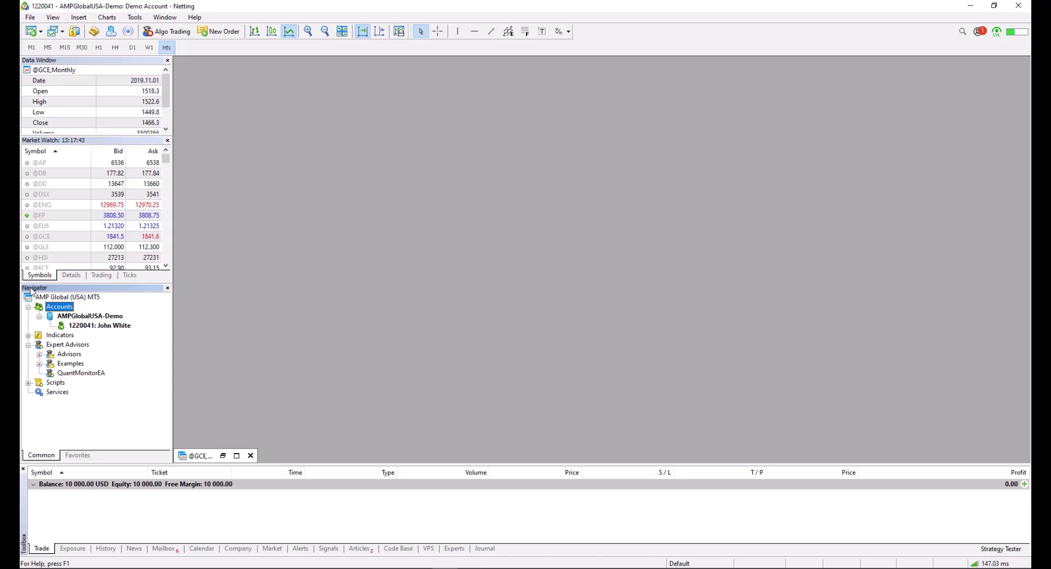
right_click(70, 308)
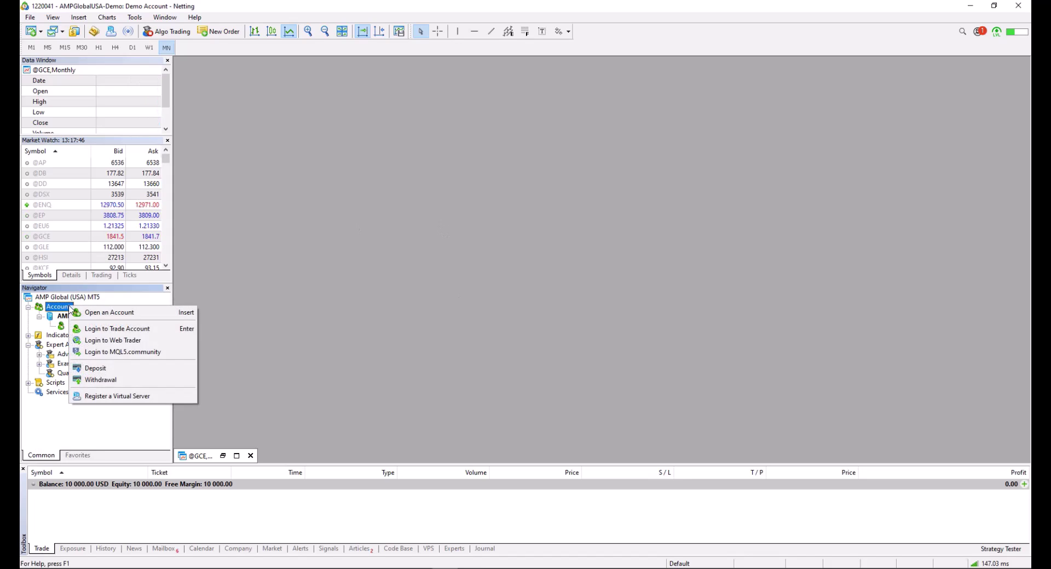
left_click(205, 274)
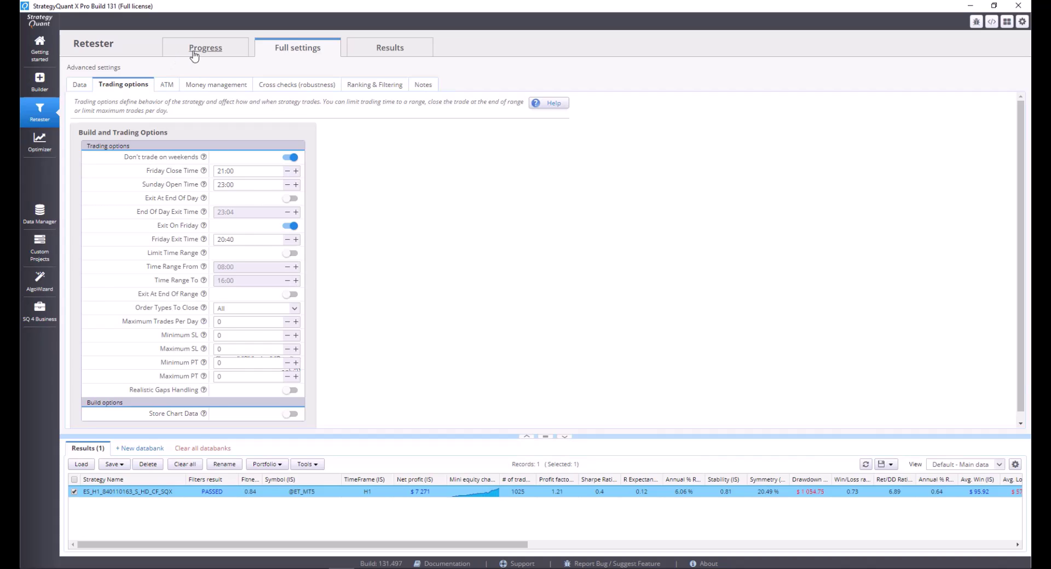
Show the Retester's progress page with the finished 100% retest and equity chart
left_click(193, 53)
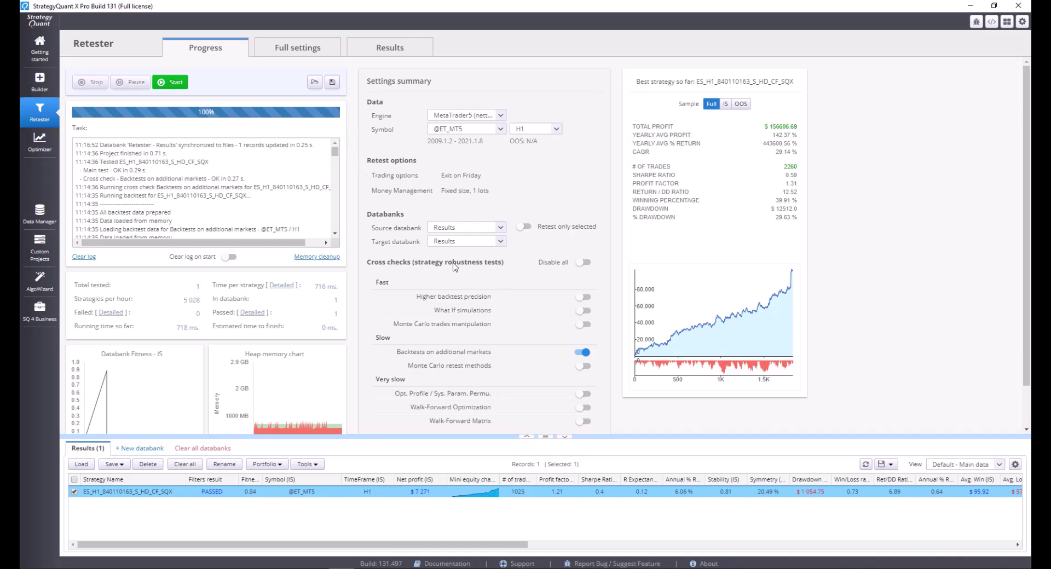
Keep no-weekend trading on, with Friday close 21:00 and Sunday open 23:00
left_click(285, 49)
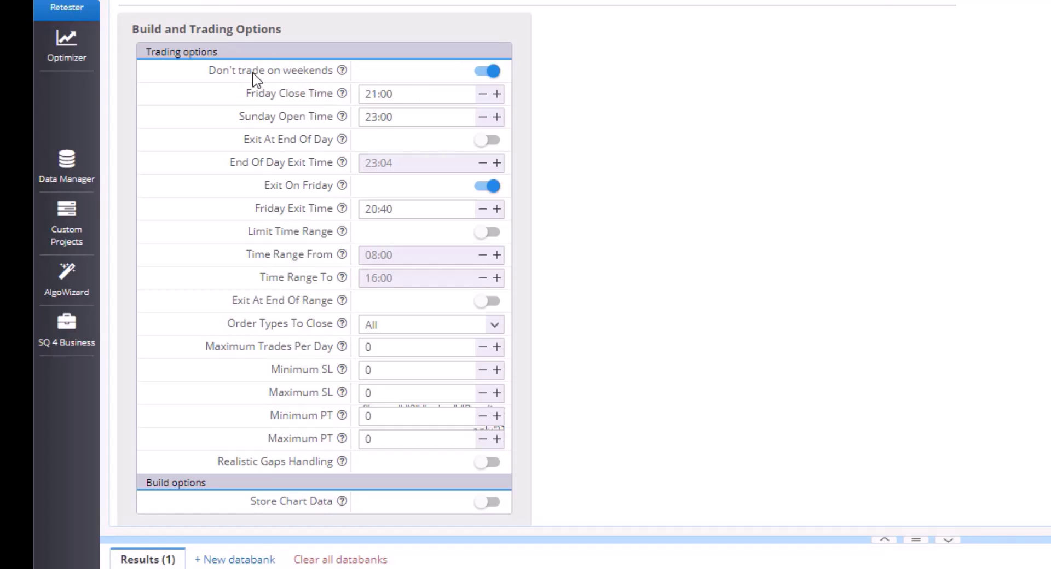
left_click(489, 72)
left_click(492, 76)
left_click_drag(393, 93, 353, 93)
left_click(375, 94)
double_click(402, 116)
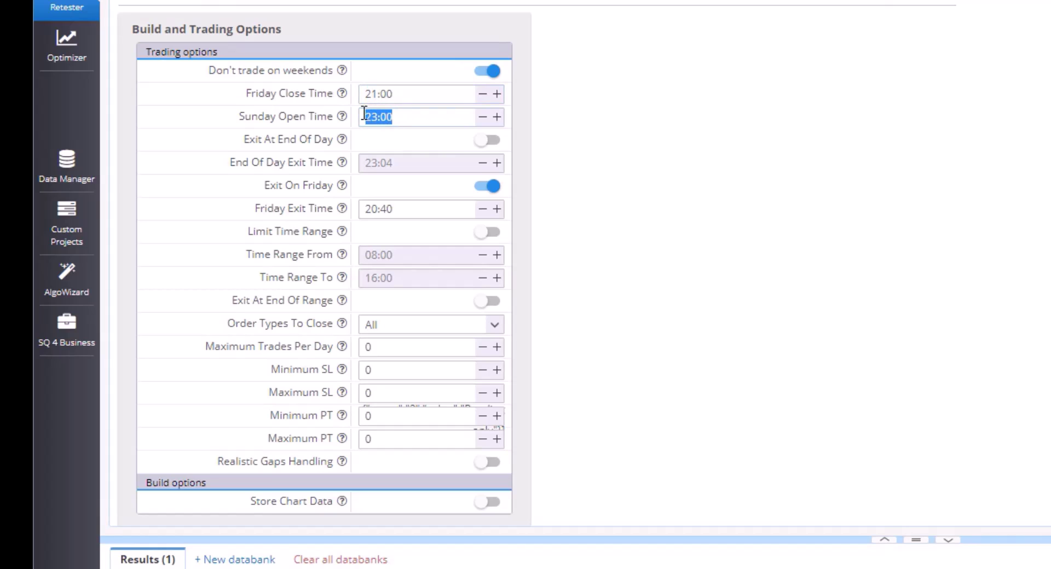
left_click(404, 116)
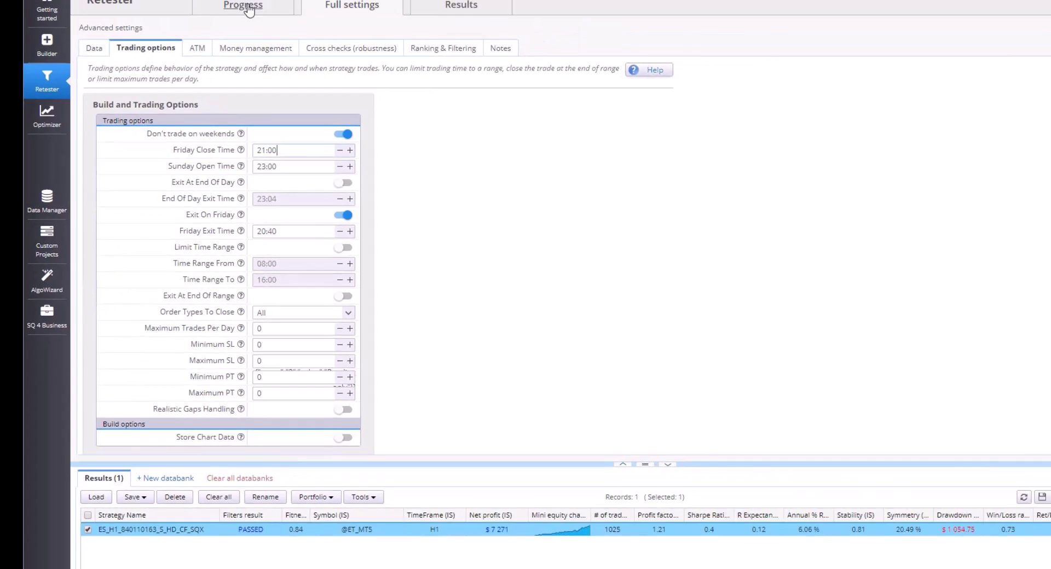
left_click(205, 48)
Rerun the retest and view the ES strategy's generated source code
left_click(174, 82)
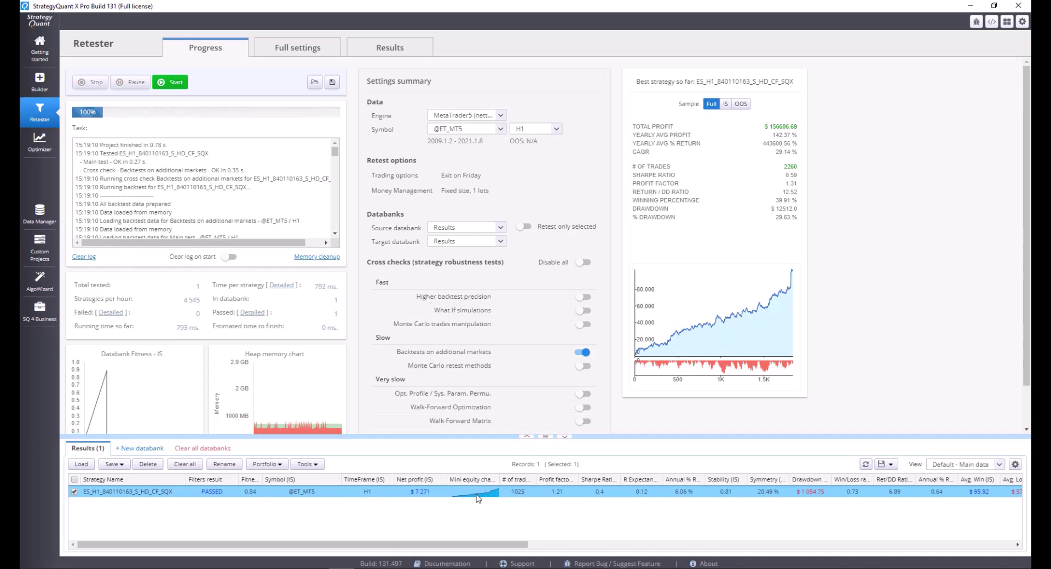
left_click(307, 48)
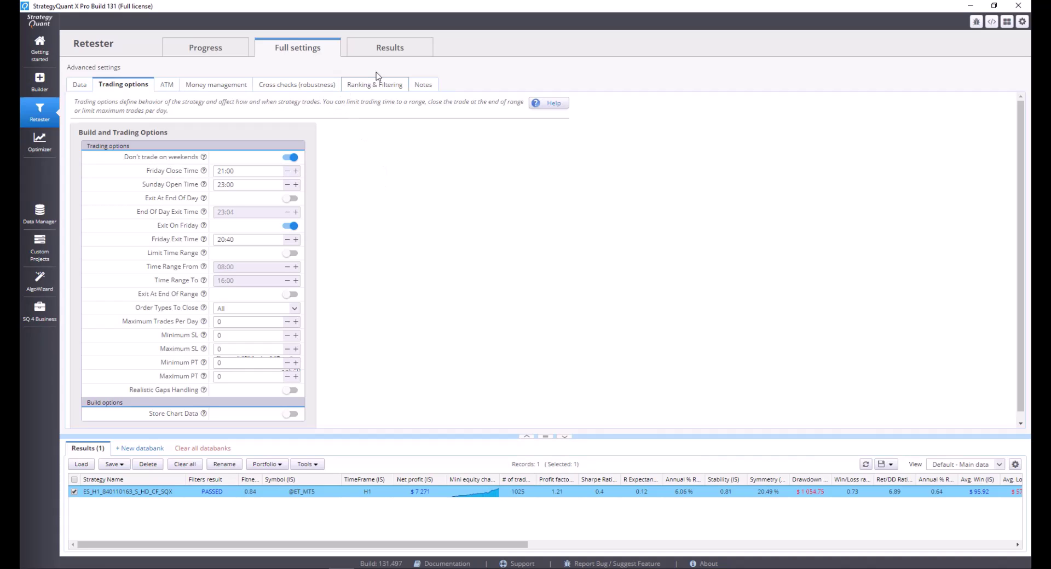
left_click(385, 51)
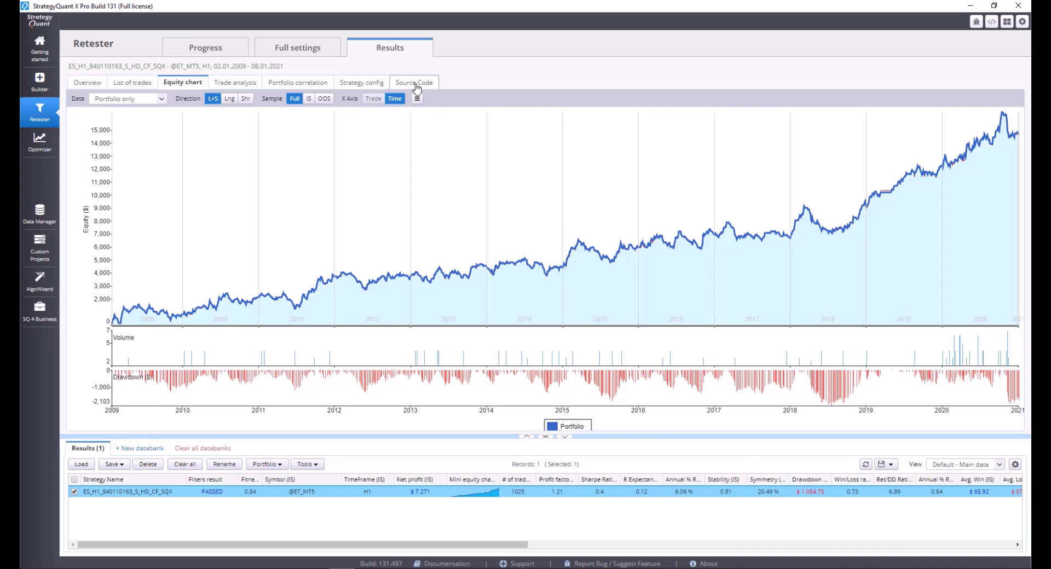
left_click(415, 84)
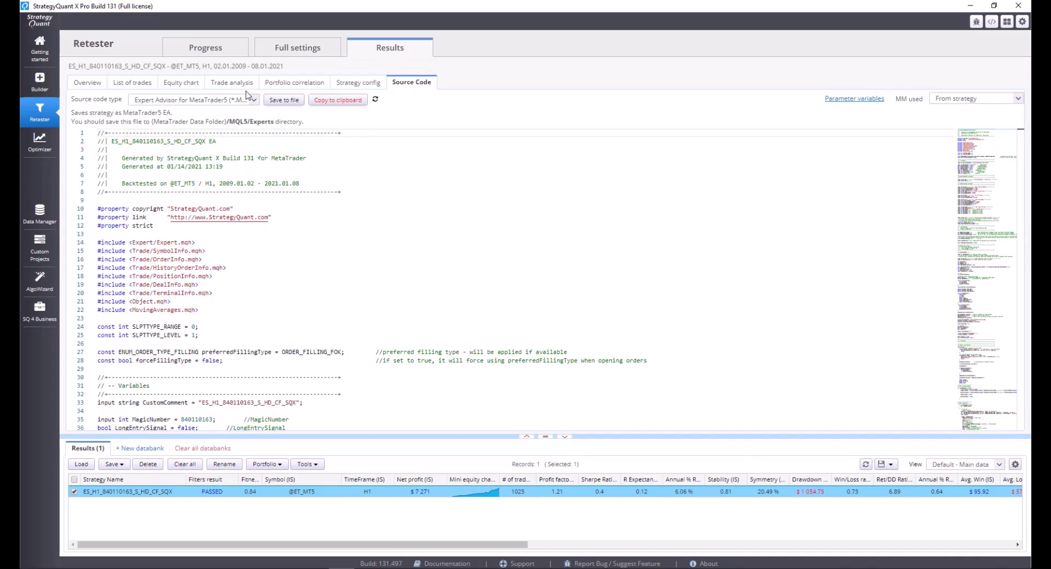
Save the MetaTrader5 Expert Advisor source into tmp13, overwriting the existing file
left_click(254, 100)
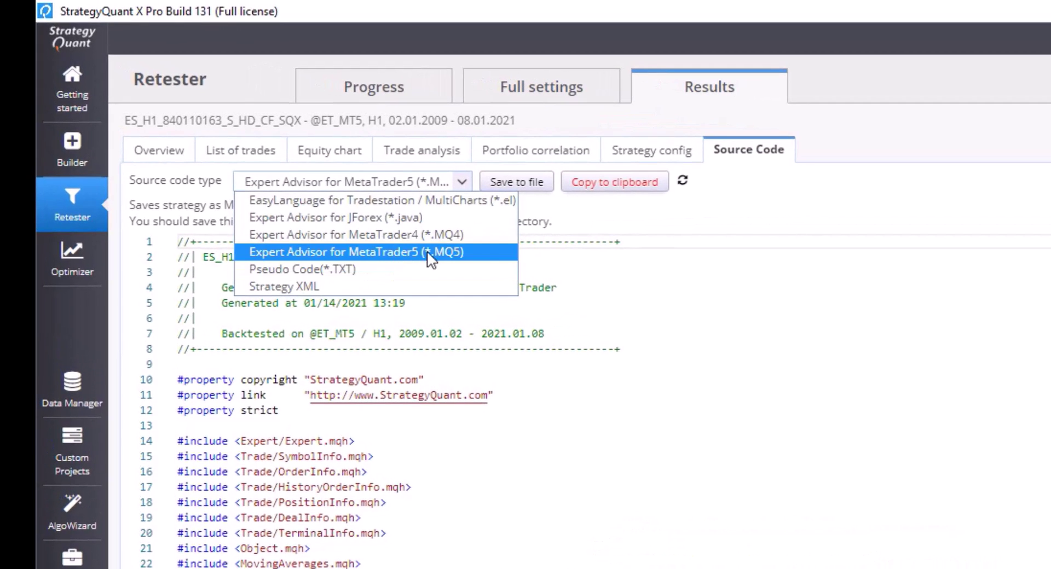
left_click(437, 252)
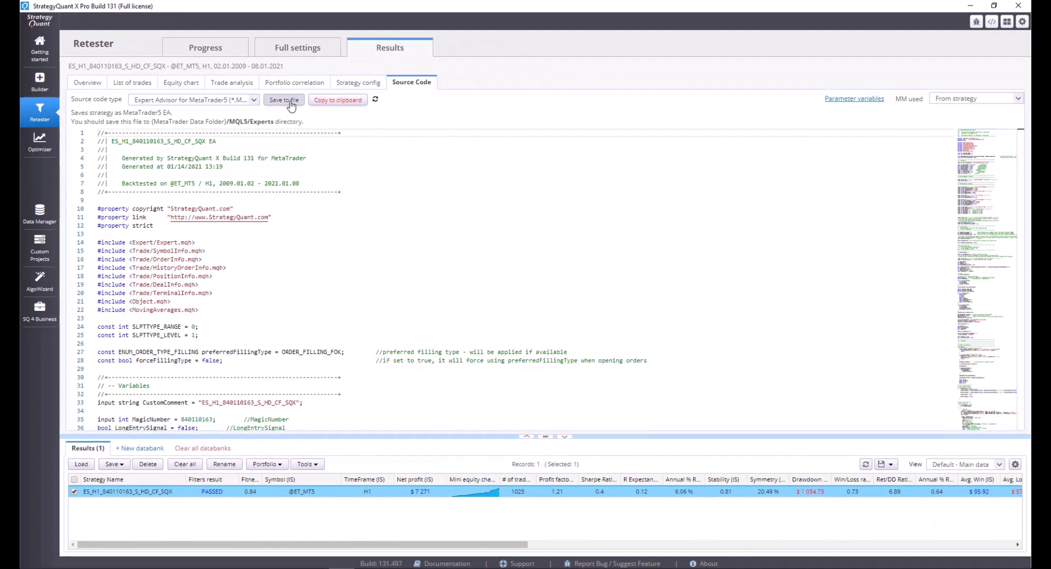
left_click(291, 102)
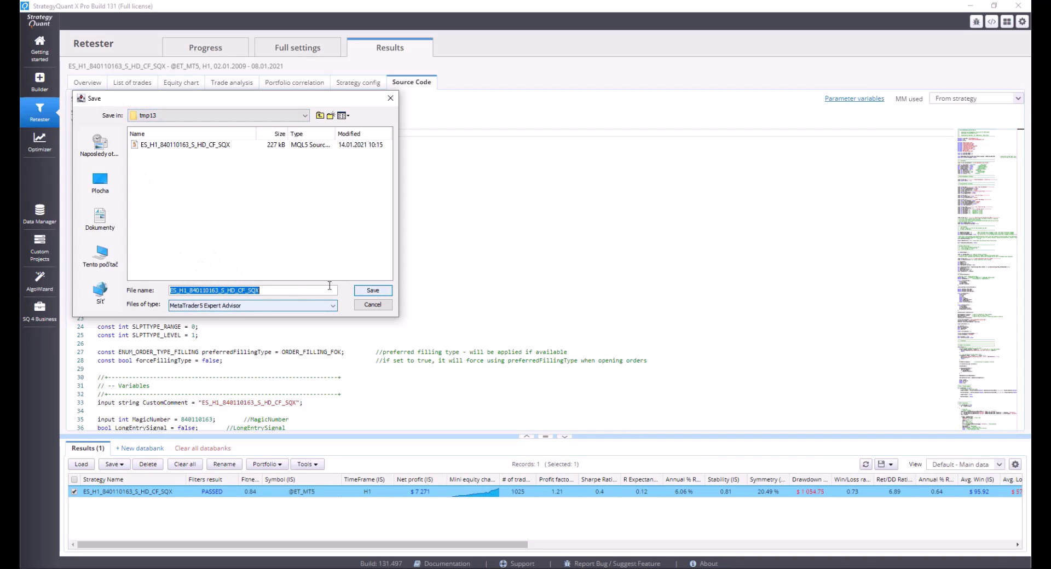
left_click(378, 290)
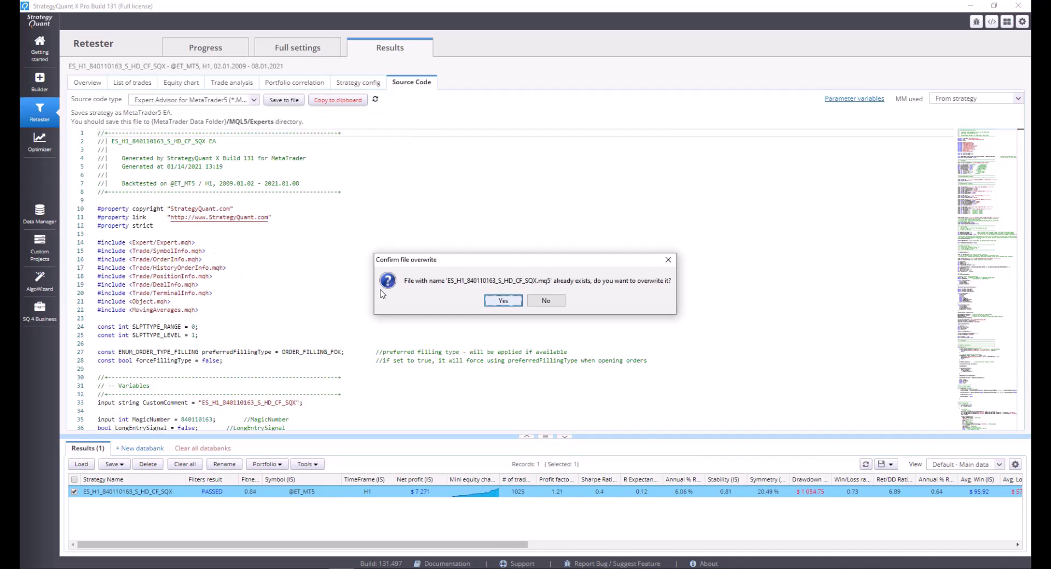
left_click(503, 301)
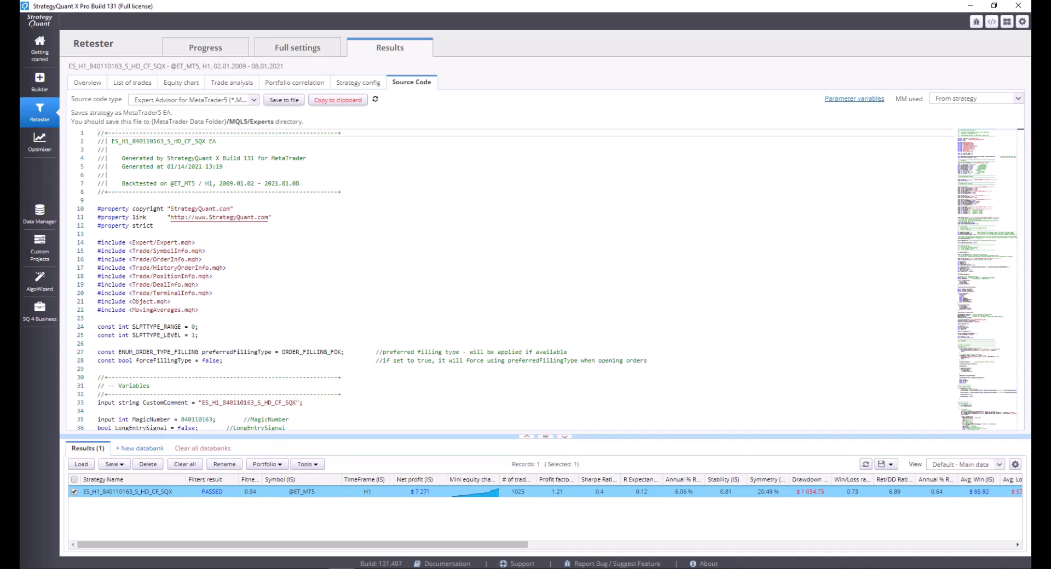
Copy the exported ES_H1_840110163_S_HD_CF_SQX .mq5 file from tmp13
key("alt+Tab")
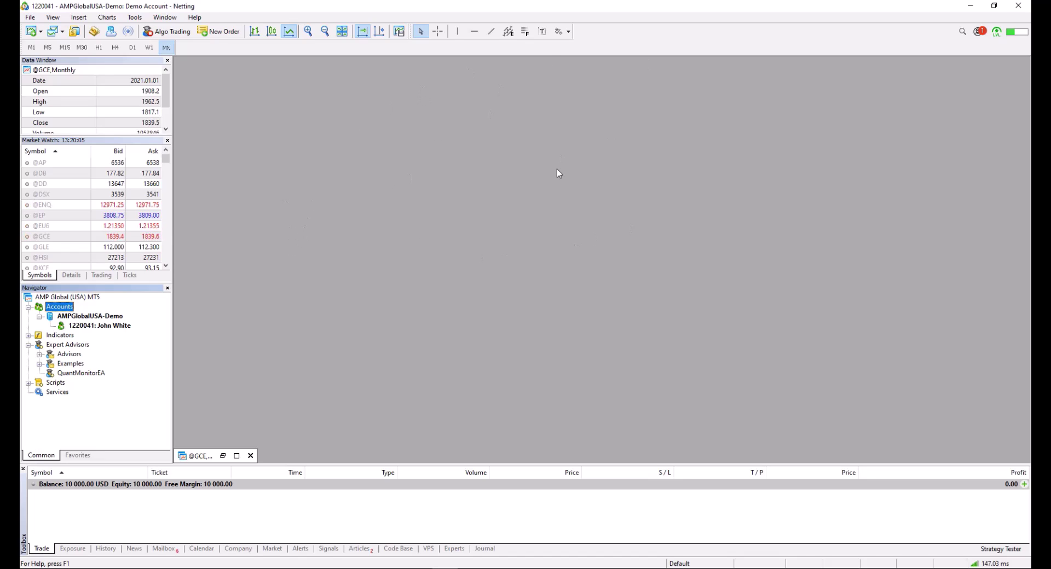
key("alt+Tab")
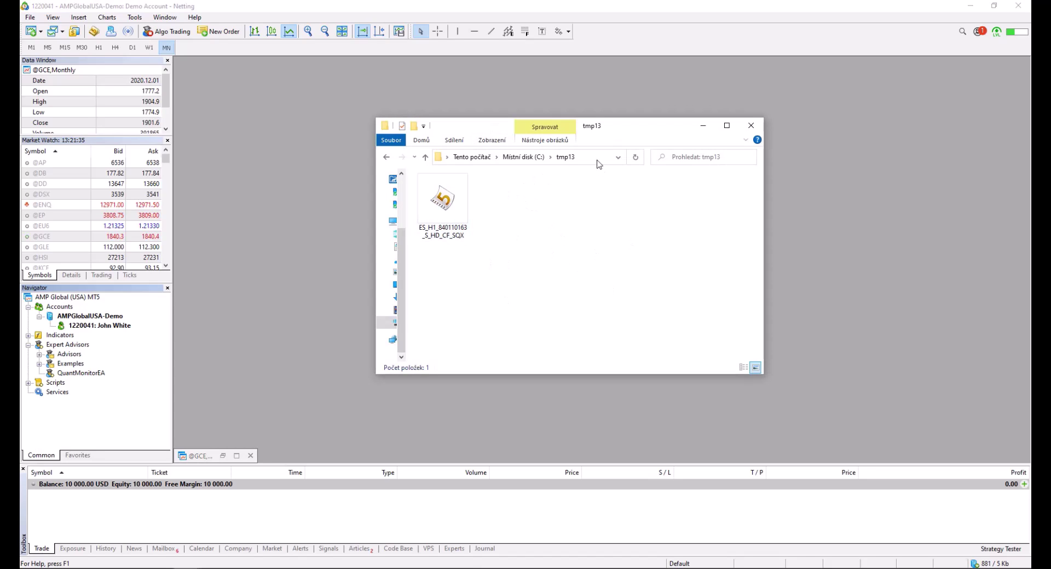
right_click(442, 197)
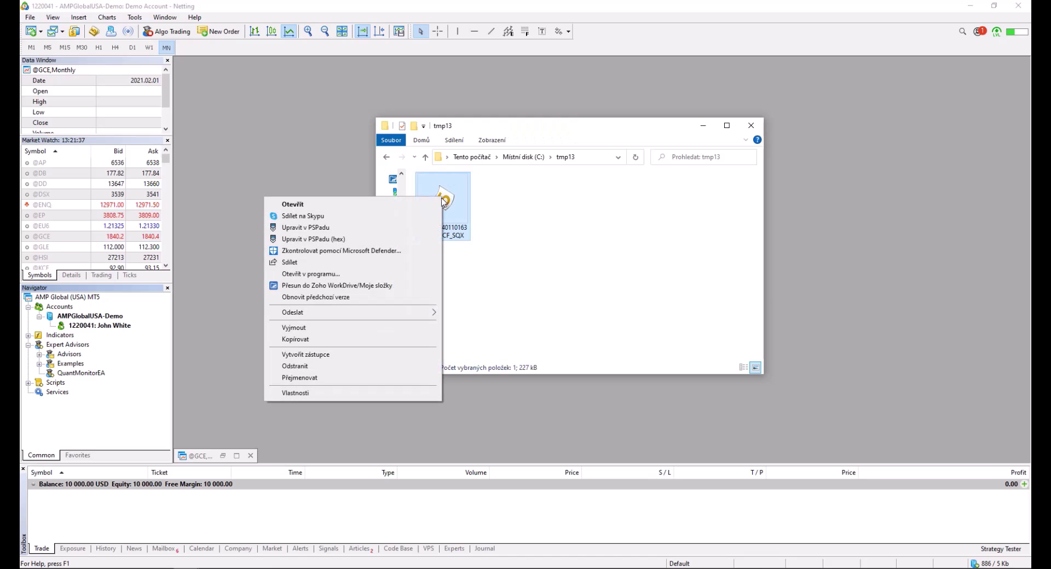
left_click(390, 343)
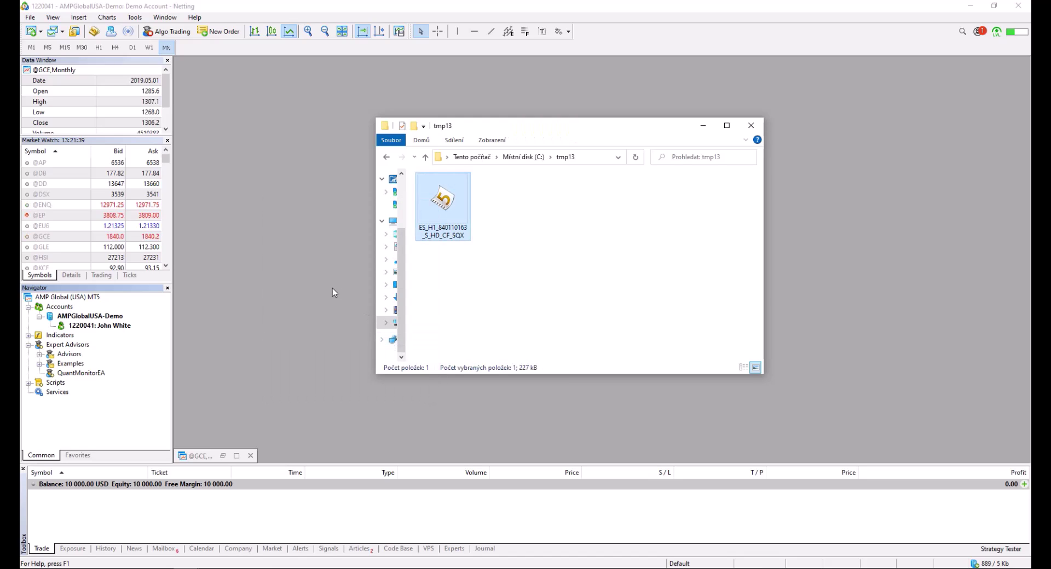
Paste the file into MT5's MQL5\Experts data folder and open it in MetaEditor
left_click(319, 208)
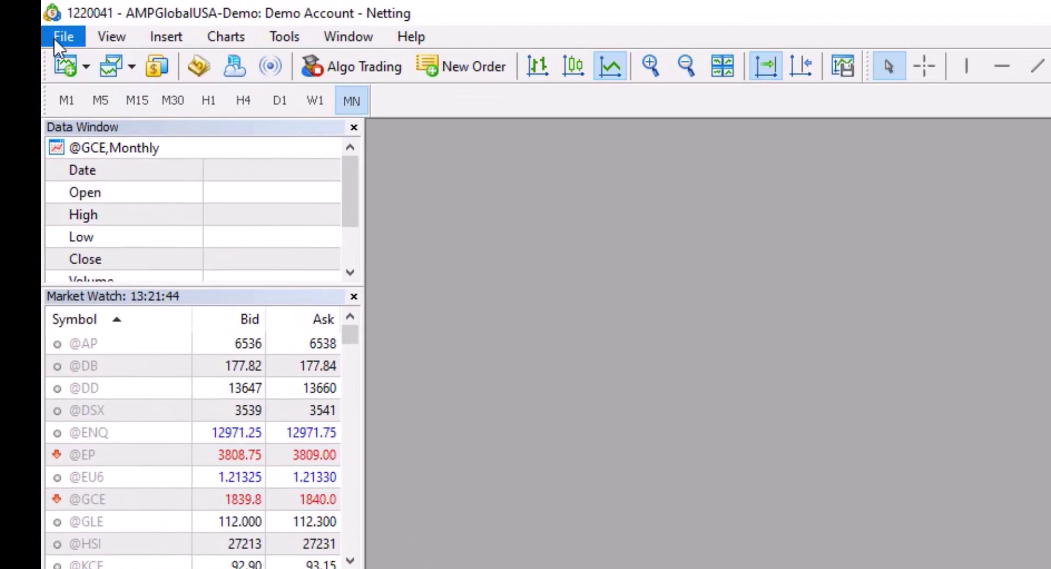
left_click(54, 38)
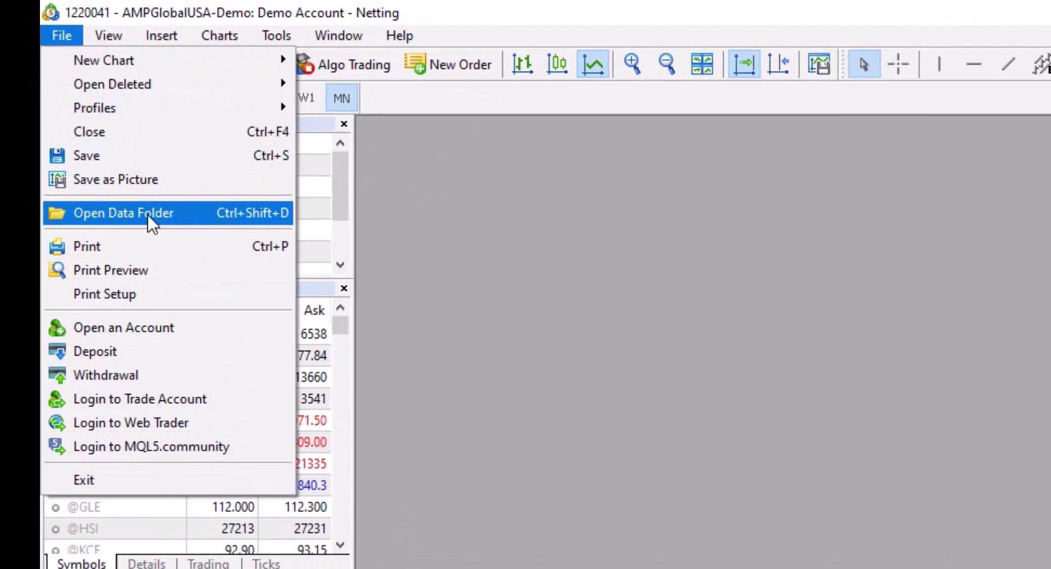
left_click(145, 212)
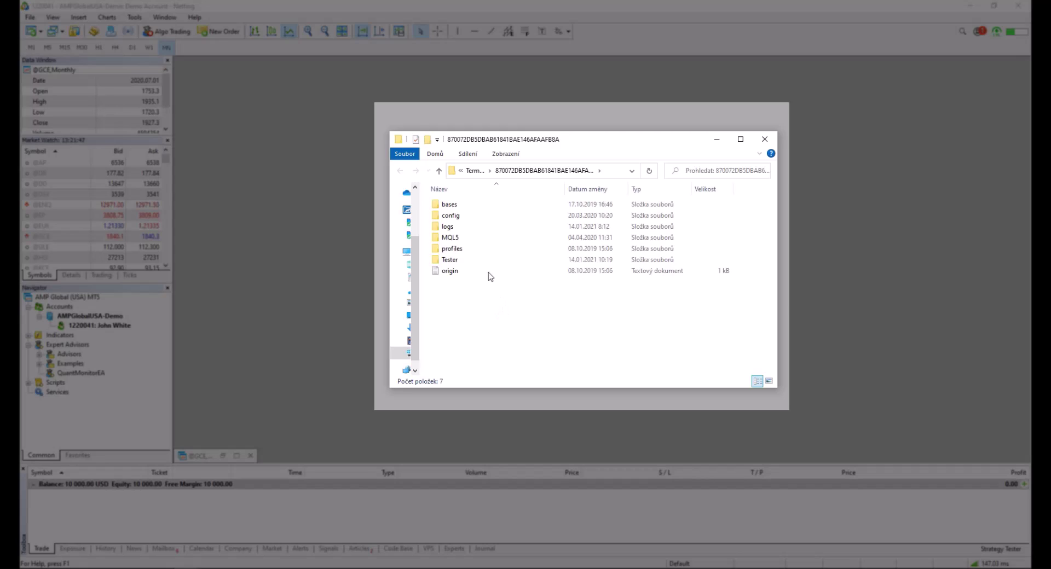
double_click(453, 242)
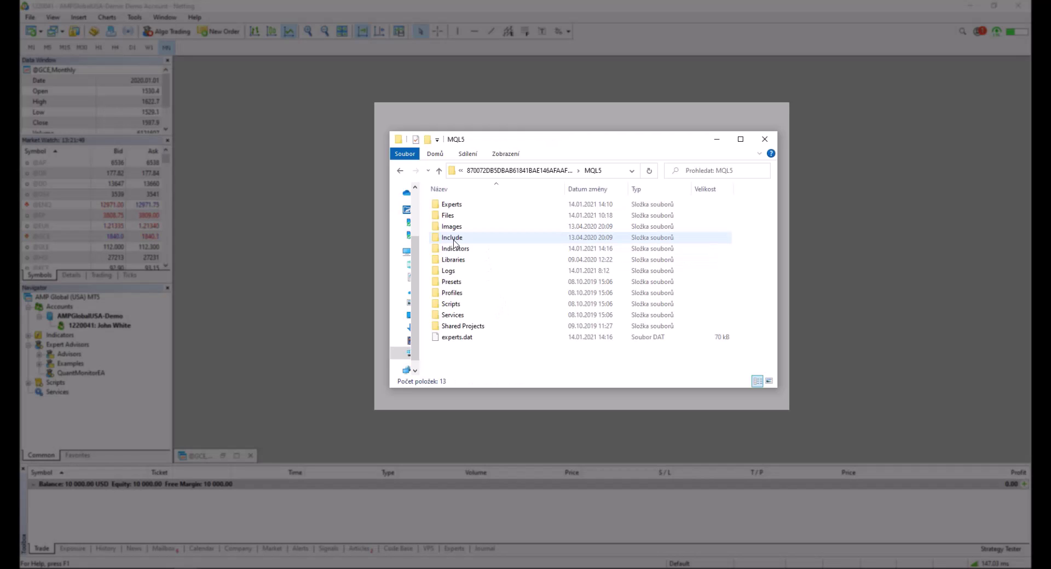
left_click(451, 208)
double_click(451, 208)
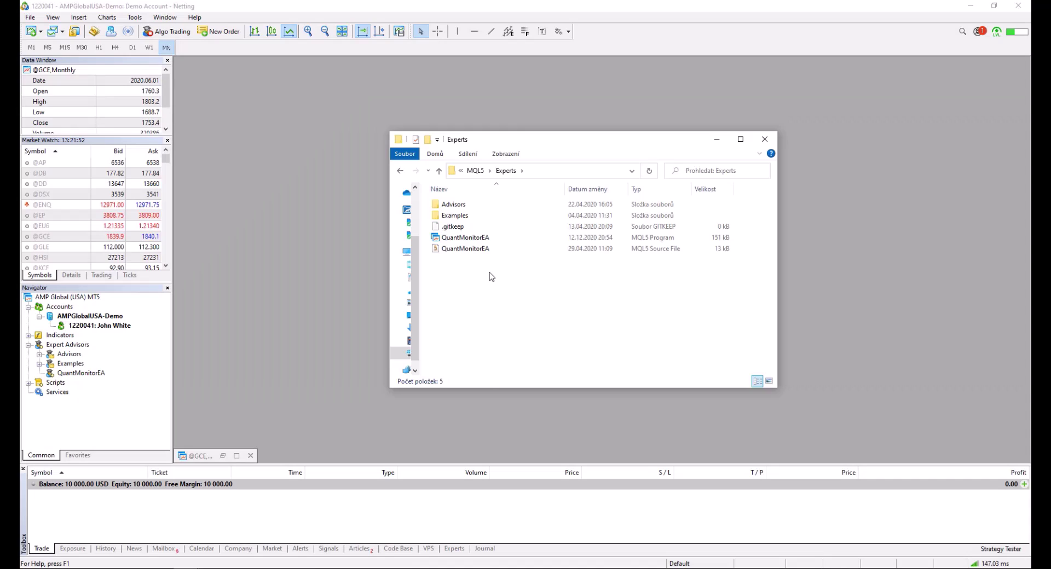
right_click(490, 275)
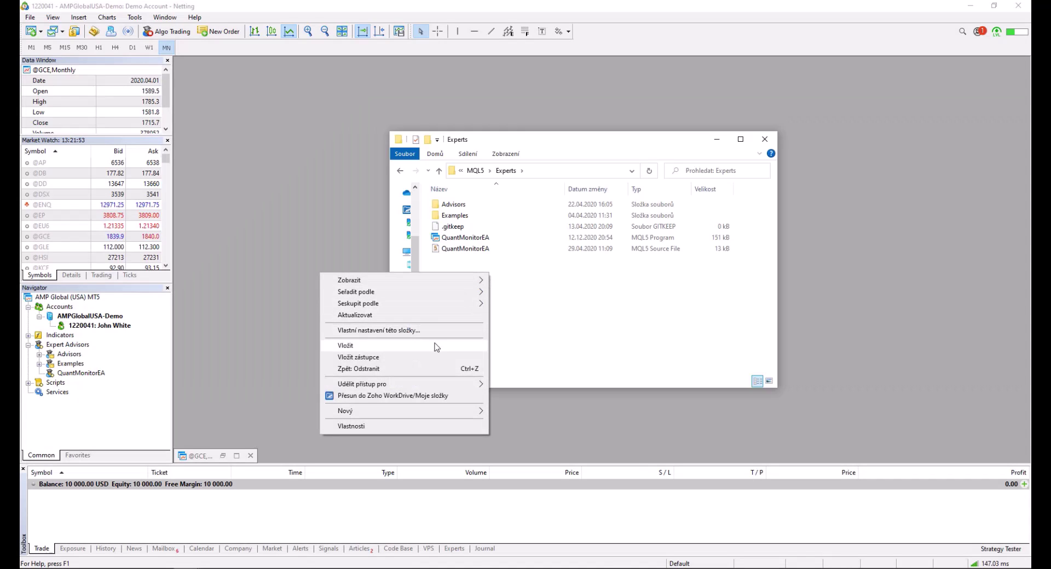
left_click(438, 347)
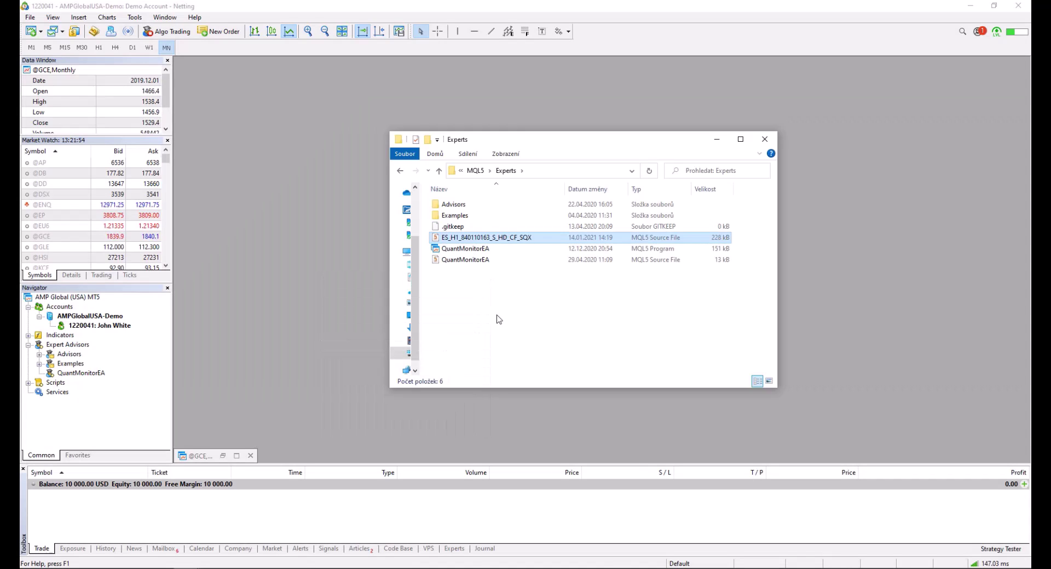
double_click(473, 240)
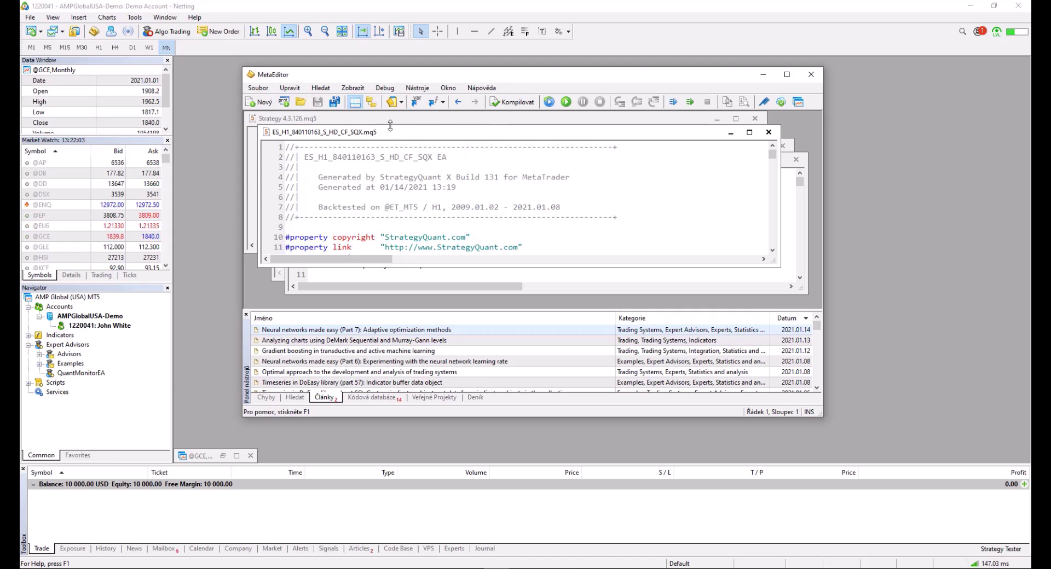
Compile ES_H1_840110163_S_HD_CF_SQX in MetaEditor with 0 errors and 0 warnings
left_click(488, 102)
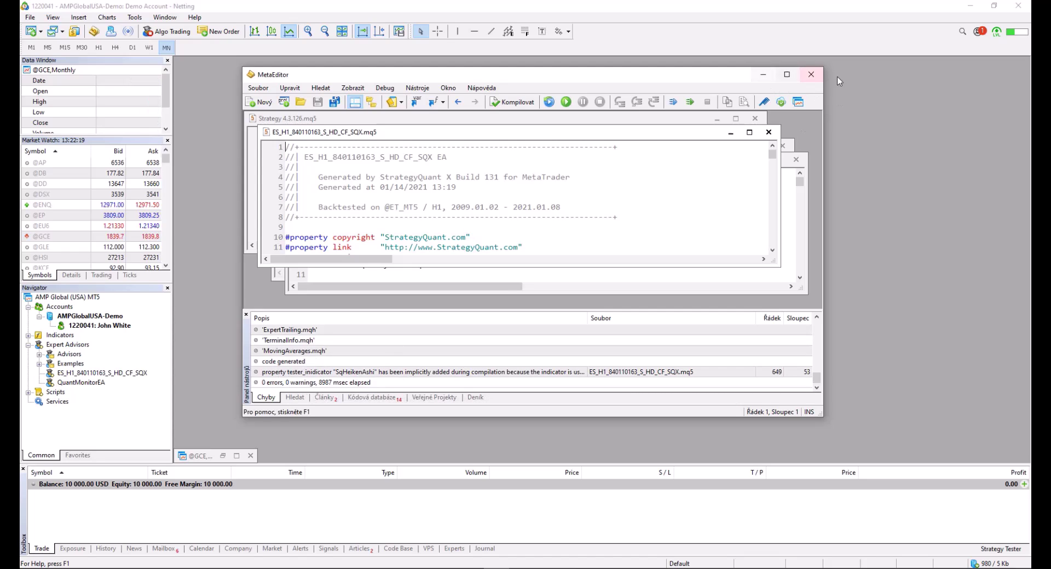
Close MetaEditor, minimize Explorer, and select ES_H1_840110163_S_HD_CF_SQX under Expert Advisors
left_click(815, 81)
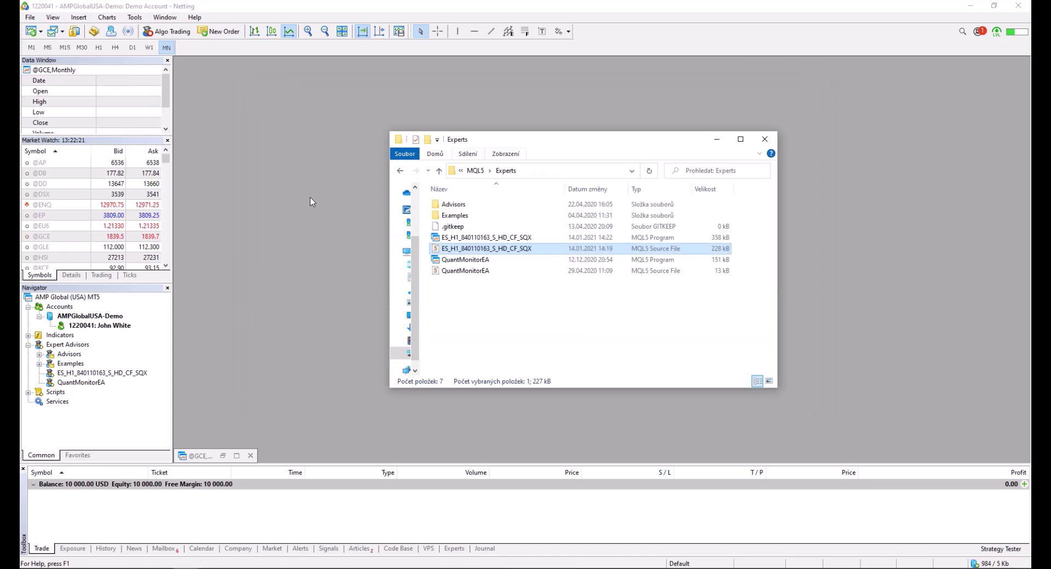
left_click(714, 143)
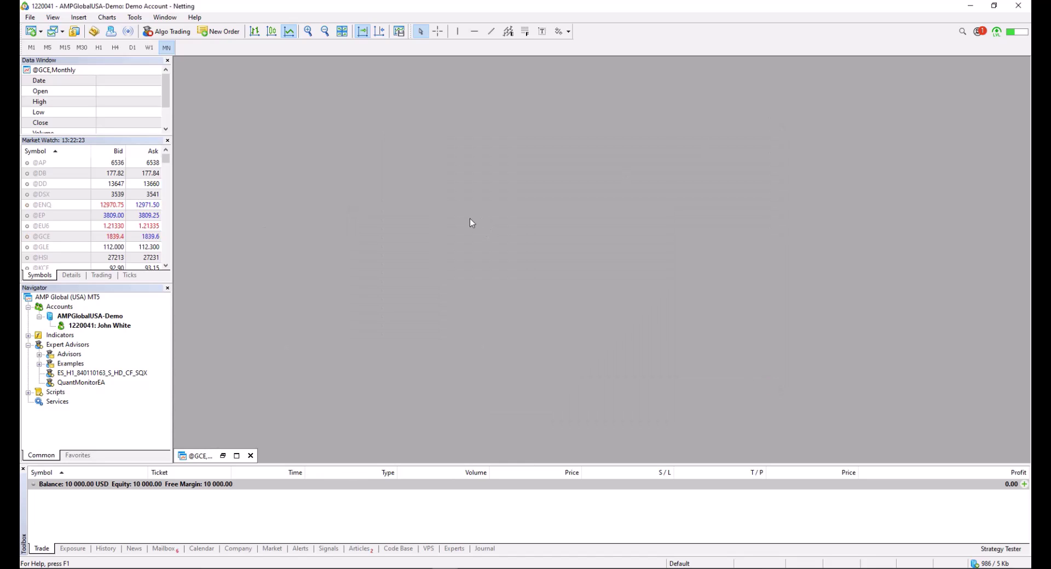
left_click(83, 375)
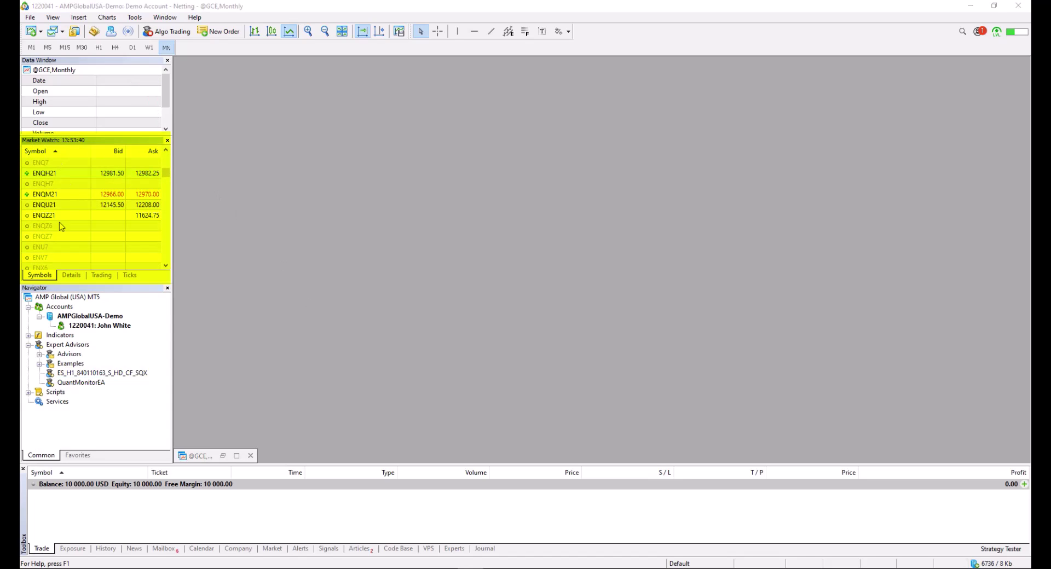
Show all available symbols in the Market Watch list
right_click(47, 176)
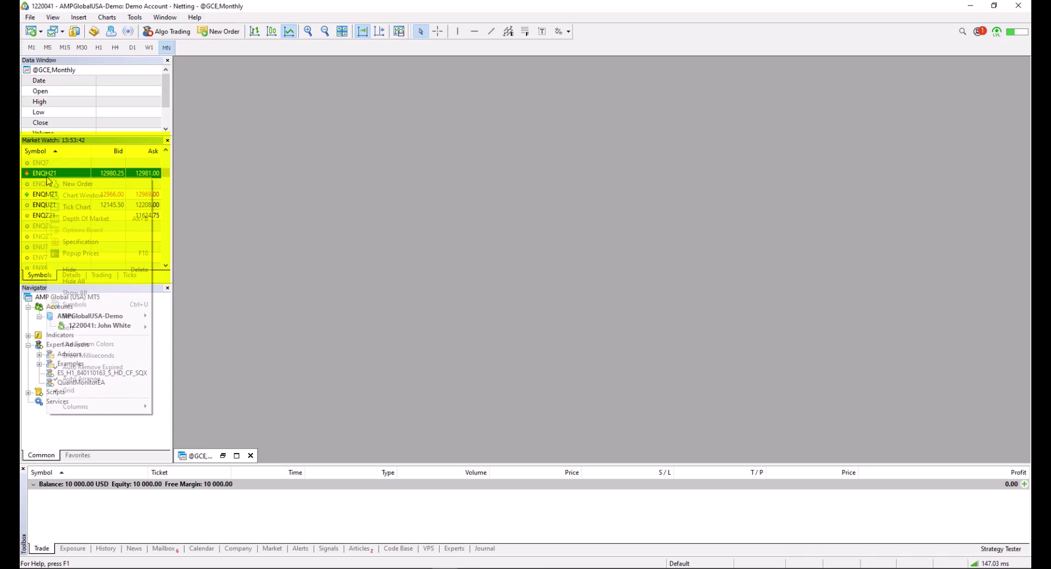
left_click(74, 293)
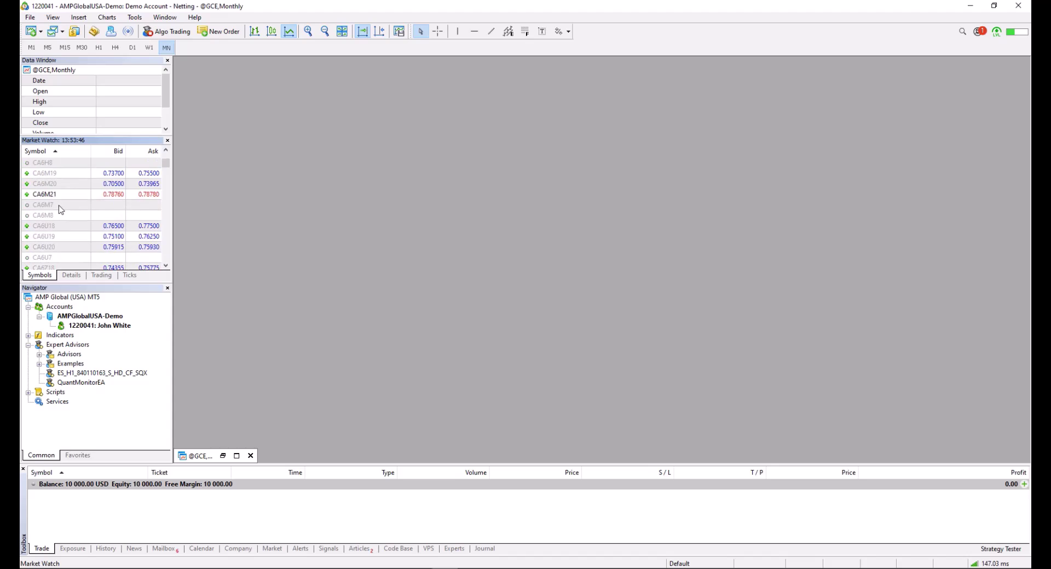
scroll(55, 207, "down", 5)
scroll(59, 207, "down", 5)
Open a smaller, repositioned CLEH21 chart window on the H1 timeframe
left_click_drag(50, 185, 432, 237)
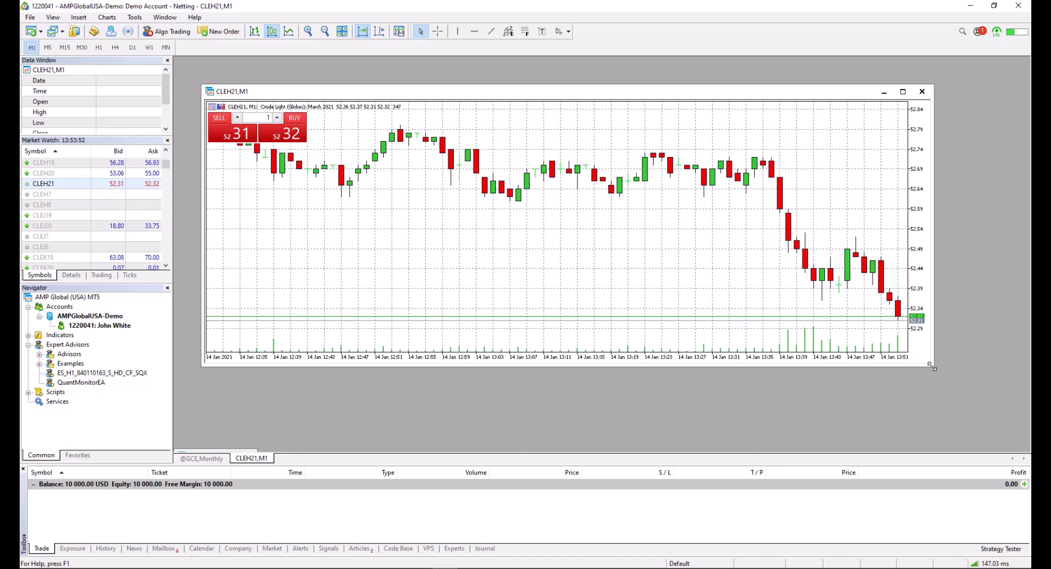
mouse_move(928, 366)
left_mouse_down()
mouse_move(616, 331)
mouse_move(611, 281)
left_mouse_up()
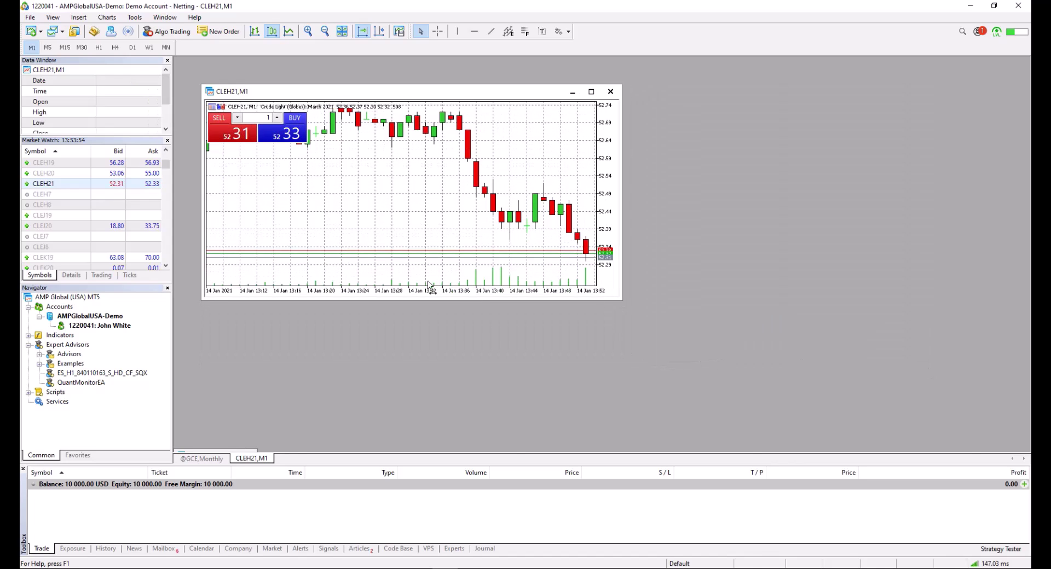
left_click_drag(293, 96, 314, 131)
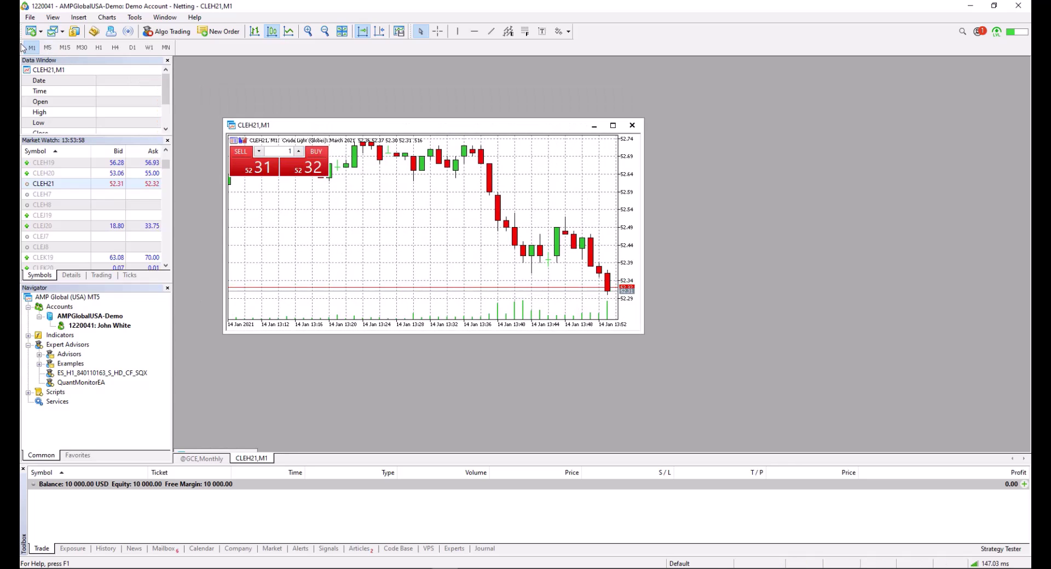
left_click(99, 48)
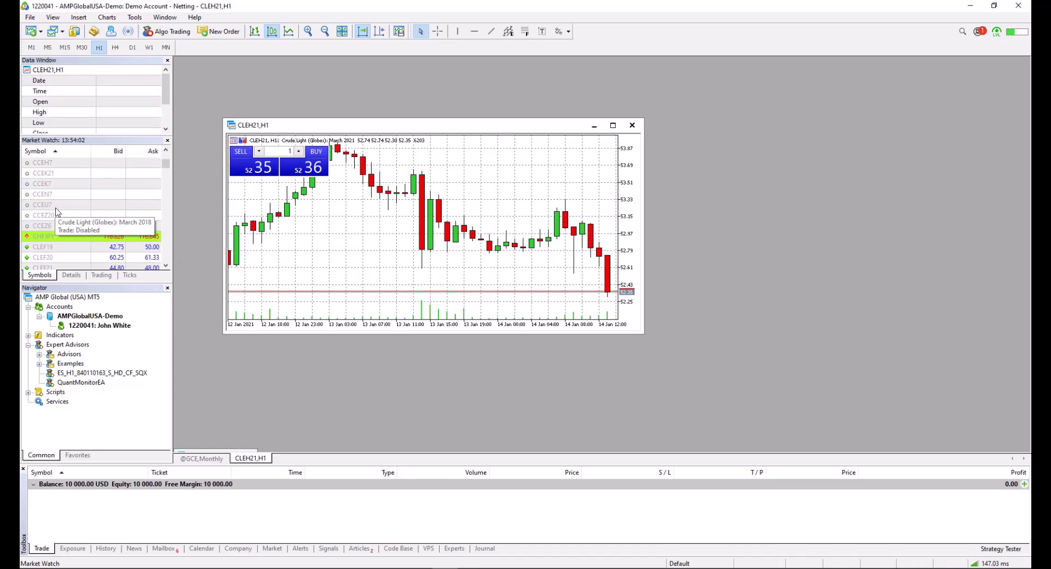
scroll(76, 207, "down", 3)
scroll(76, 205, "down", 5)
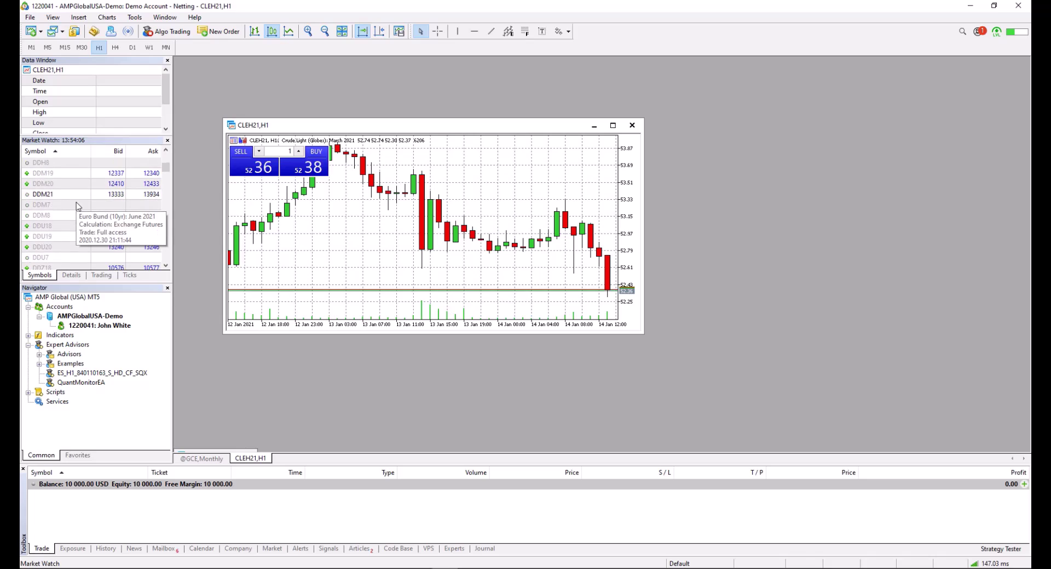
scroll(68, 218, "down", 5)
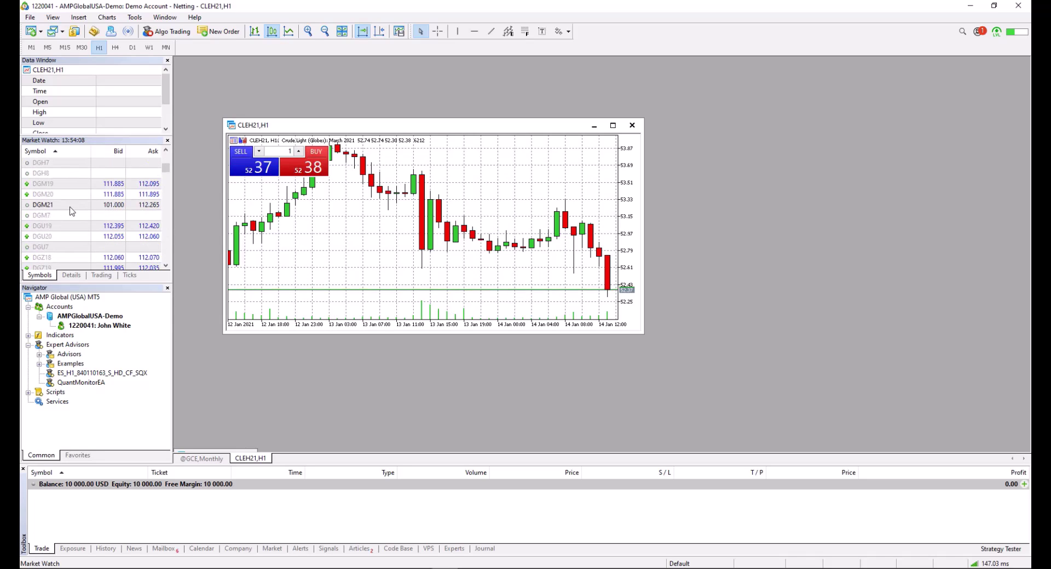
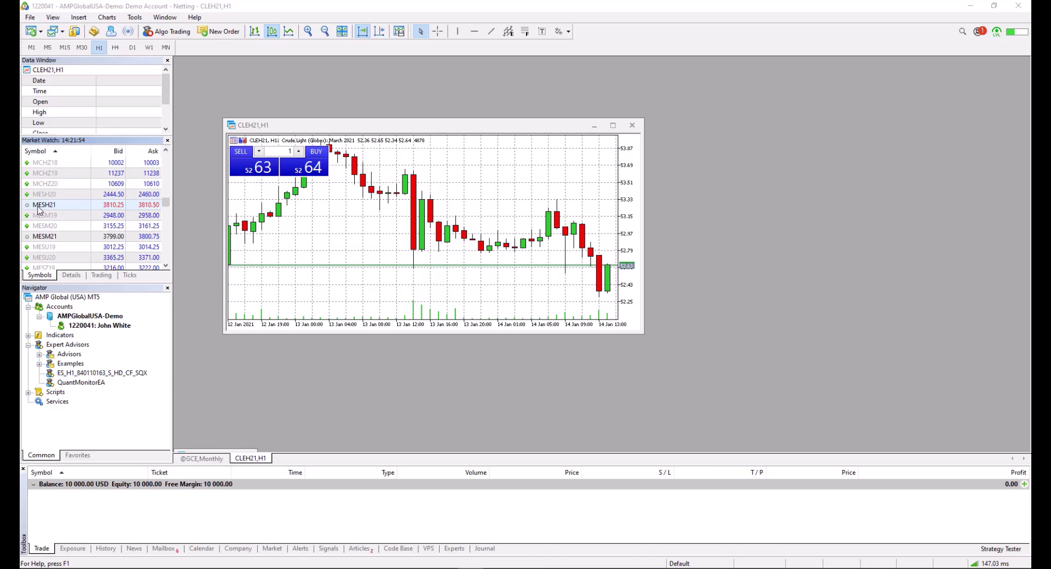
Open a one-minute MESH21 chart in a smaller window placed down-left, in front of the crude chart
left_click_drag(38, 209, 692, 249)
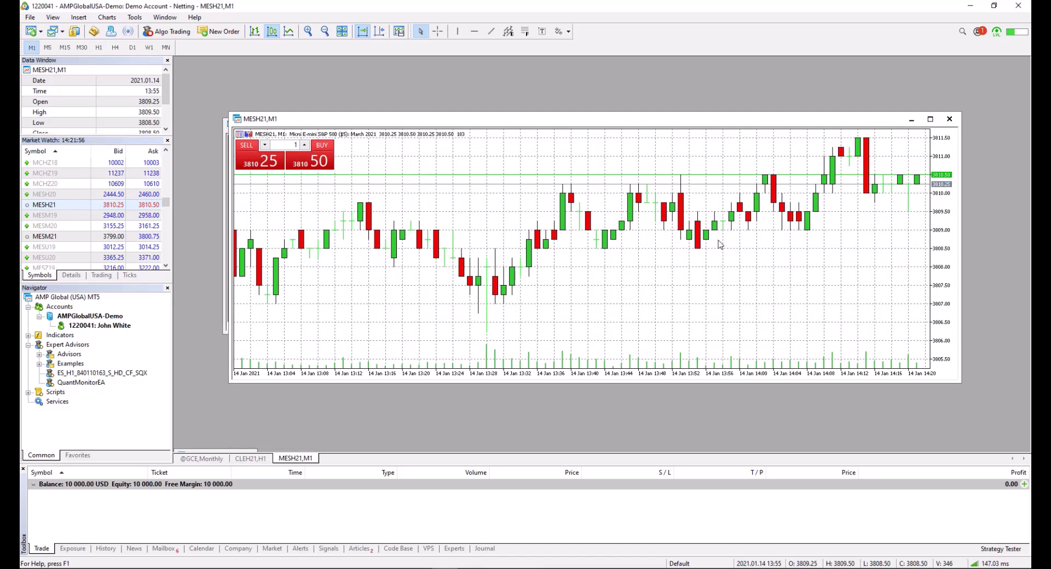
left_click_drag(957, 380, 731, 379)
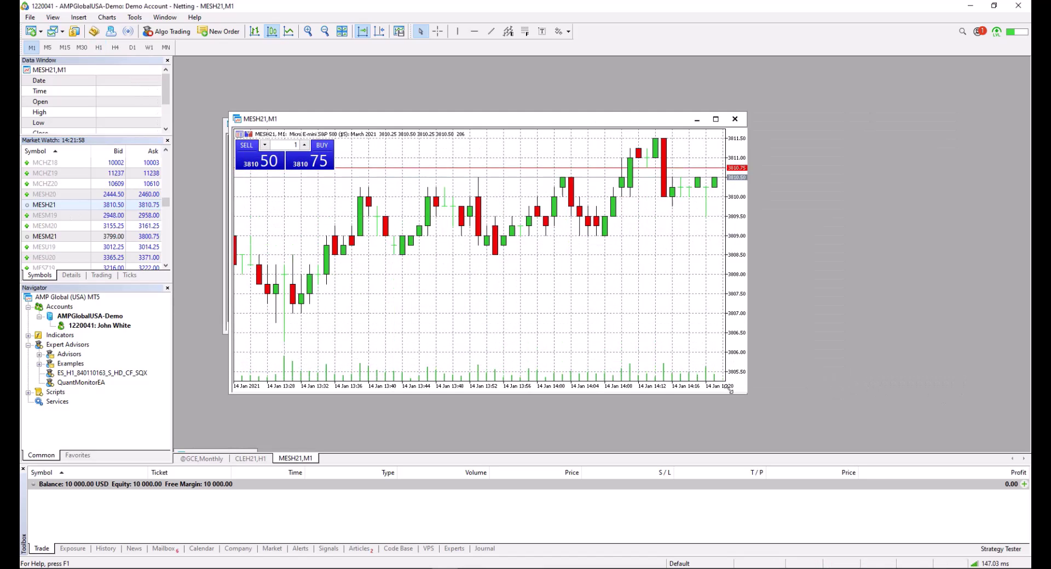
left_click_drag(335, 120, 318, 152)
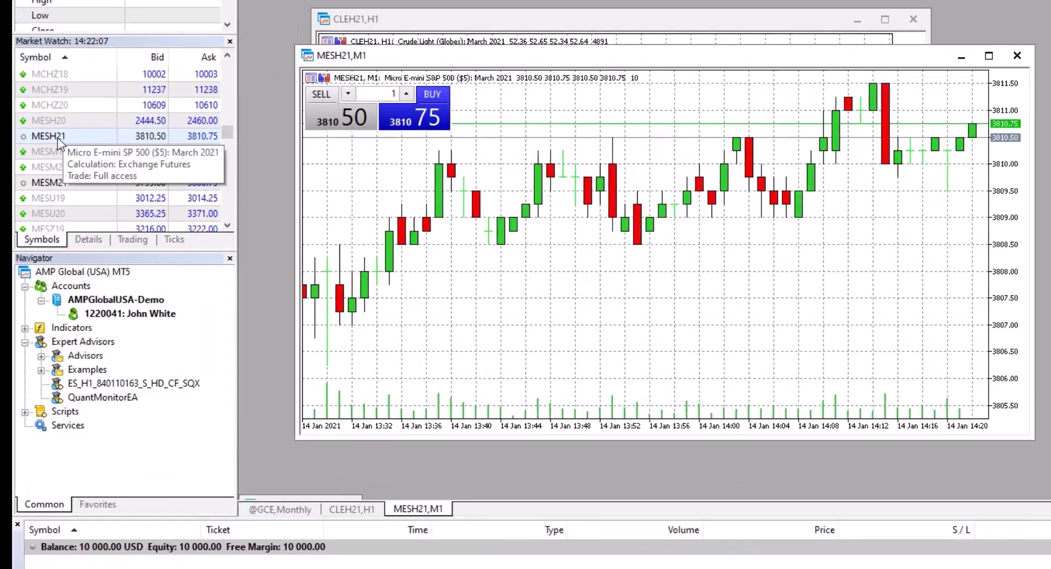
Open the Symbols dialog from the MESH21 Market Watch context menu
right_click(55, 206)
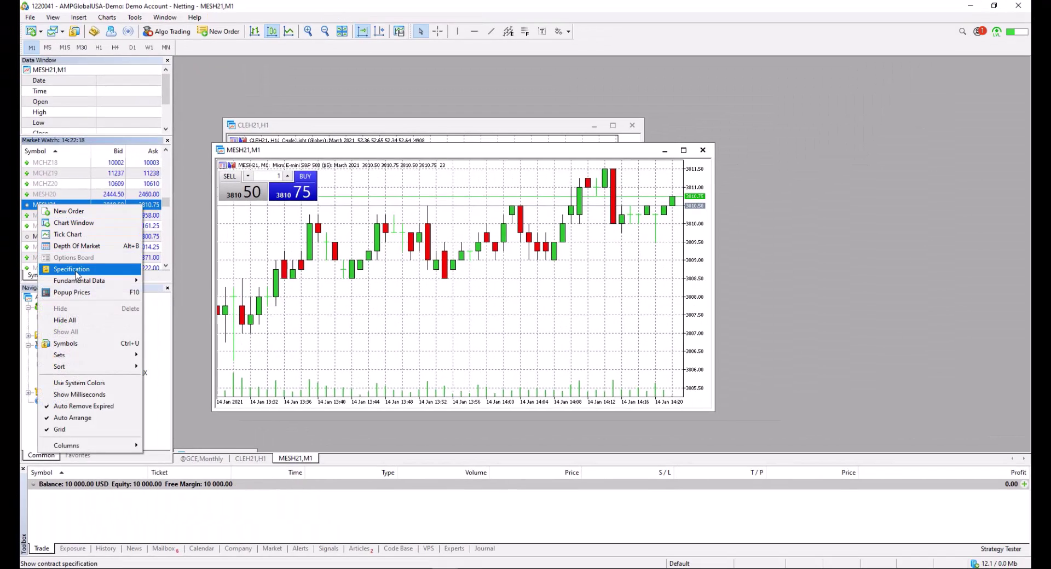
left_click(82, 345)
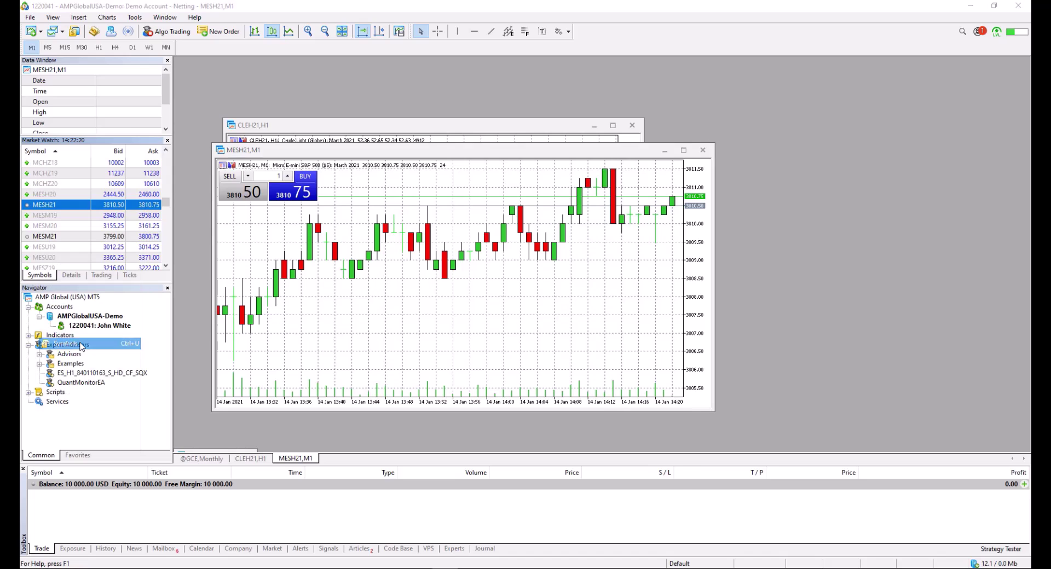
Search the symbol catalogue for S&P contracts instead of the Dow
left_click(390, 151)
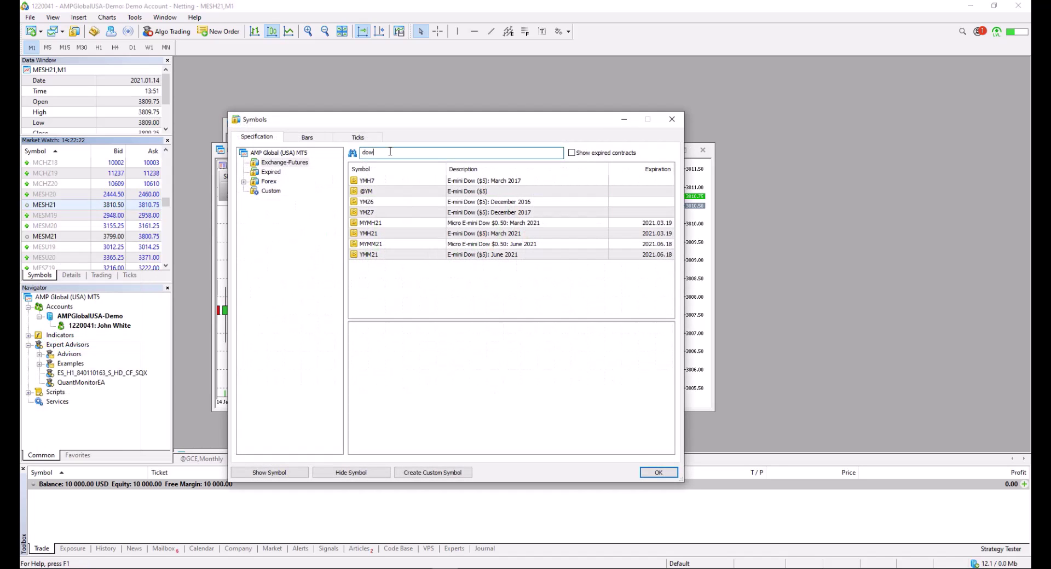
key("BackSpace")
key("BackSpace")
key("BackSpace")
type("P")
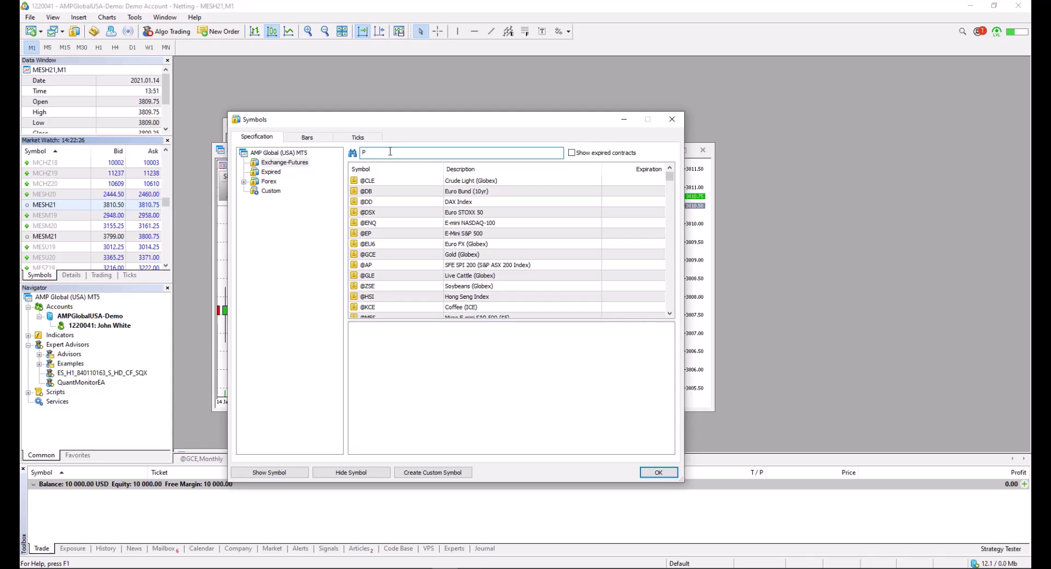
type("l")
type("a")
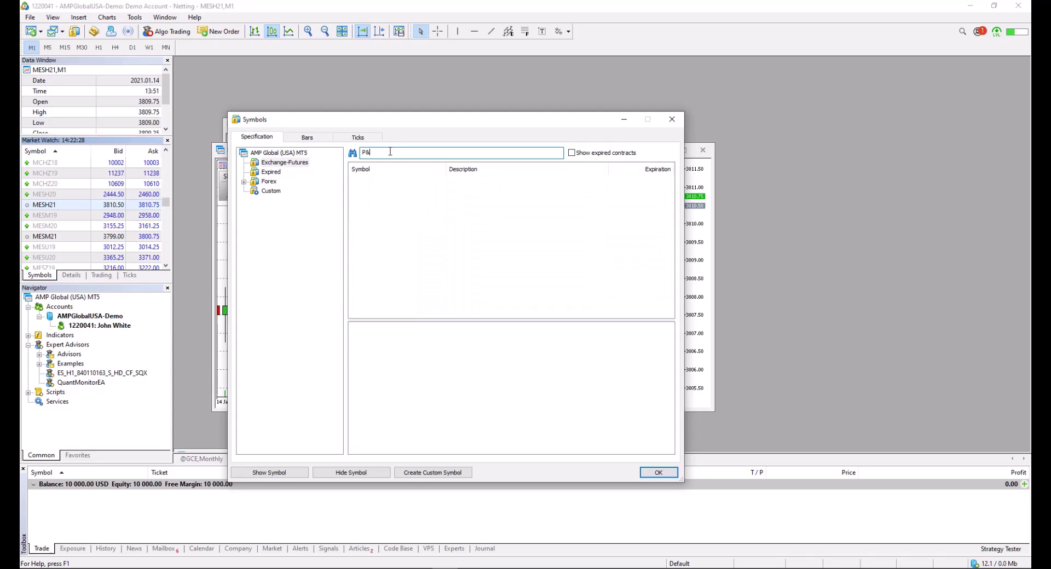
key("BackSpace")
key("BackSpace")
key("BackSpace")
type("&")
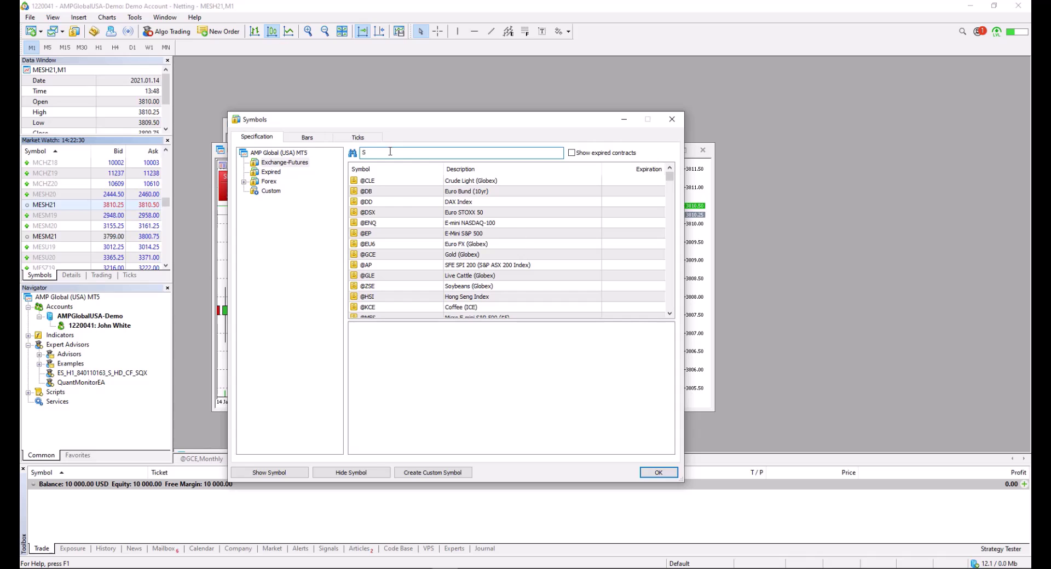
type("P")
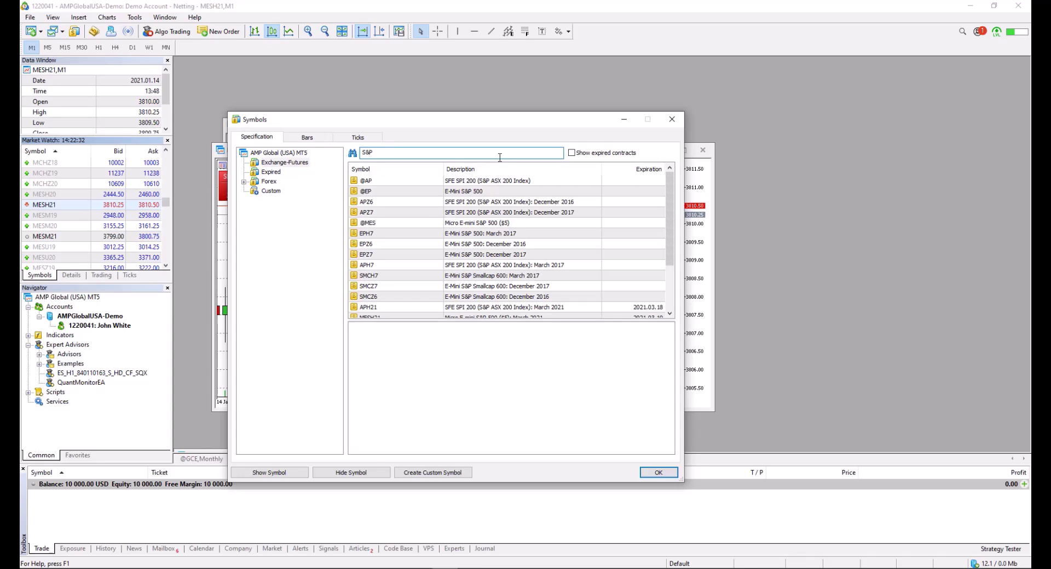
scroll(452, 243, "down", 2)
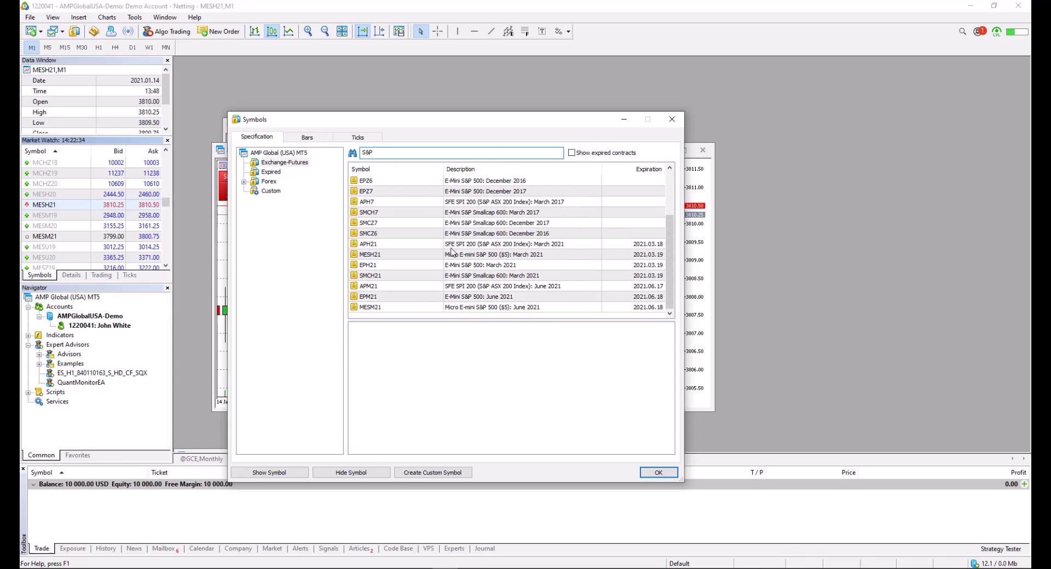
Review the EPM21, MESM21 and MESH21 March 2021 specifications, then close the catalogue
left_click(479, 297)
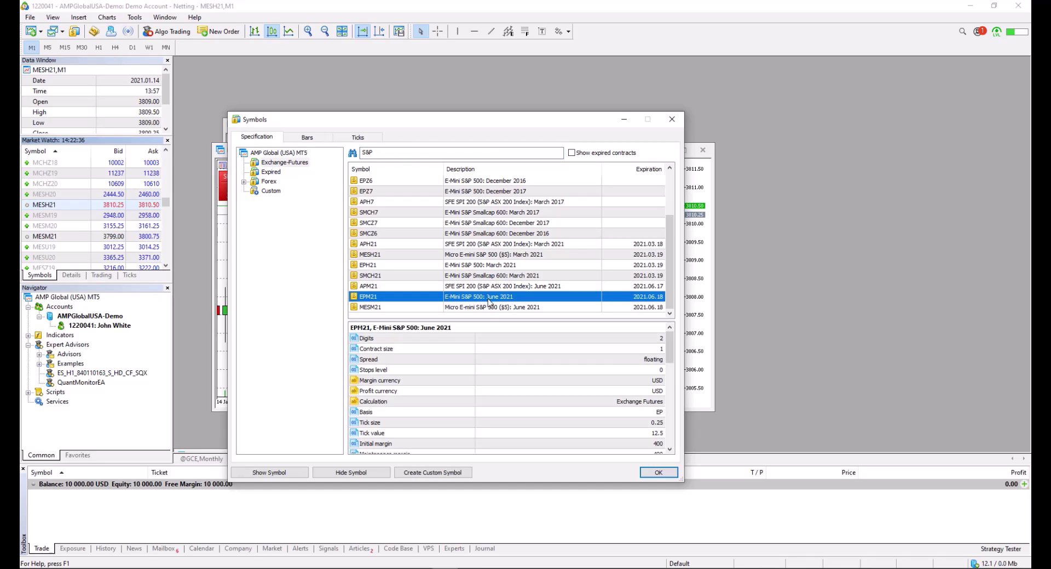
left_click(491, 309)
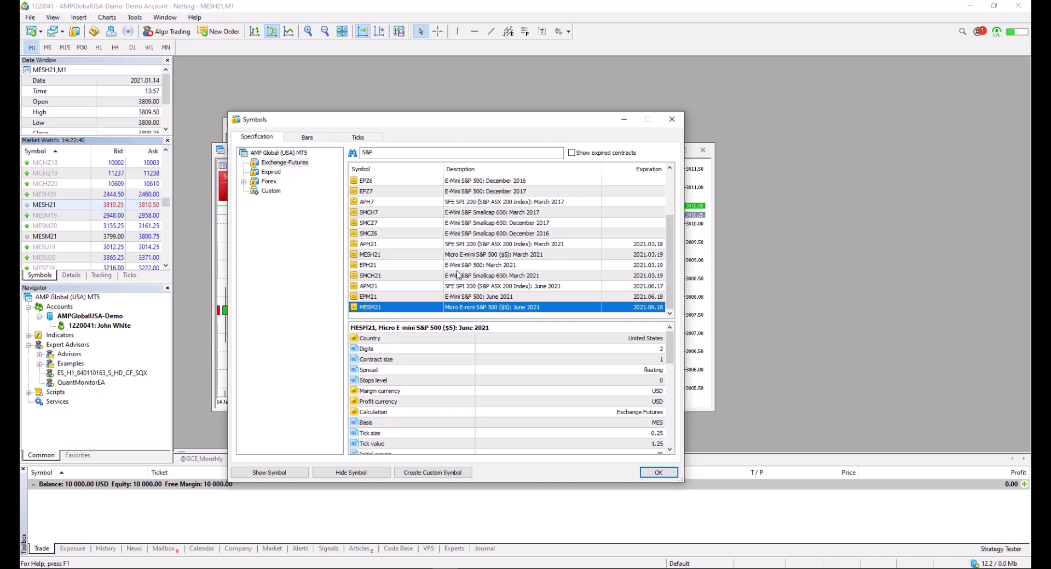
left_click(372, 255)
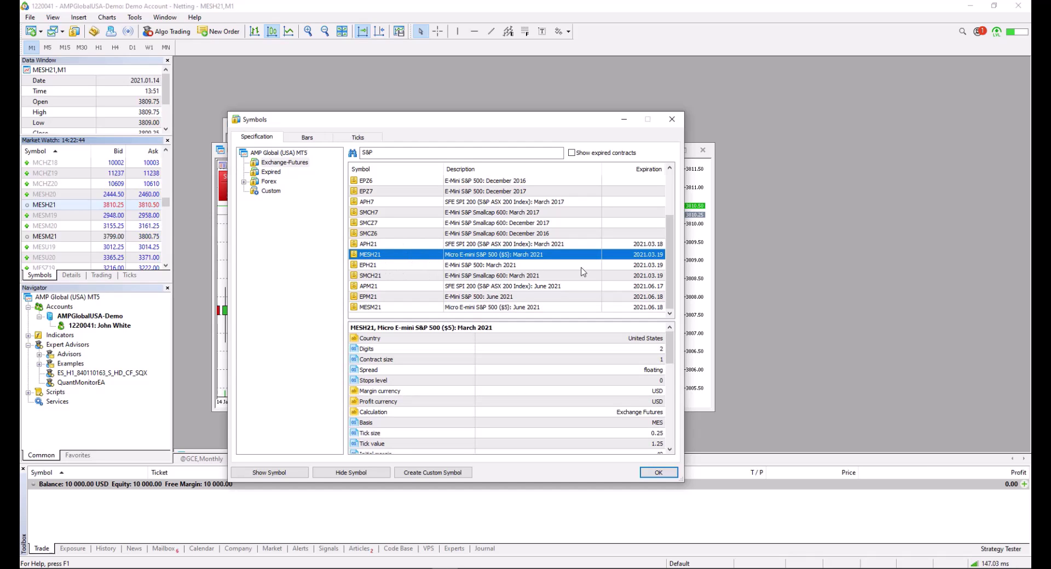
scroll(506, 257, "up", 2)
scroll(527, 239, "down", 2)
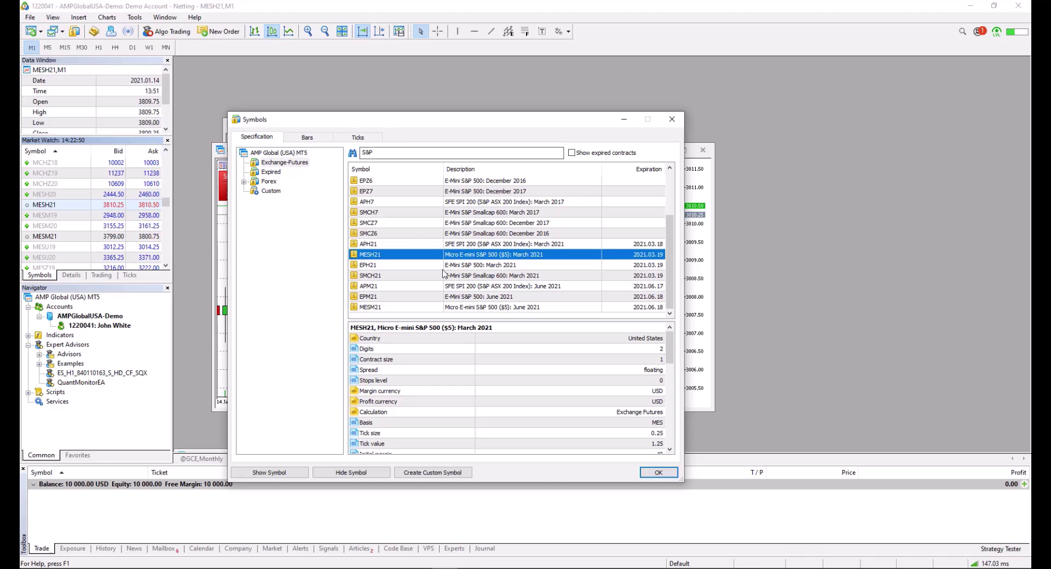
left_click(671, 120)
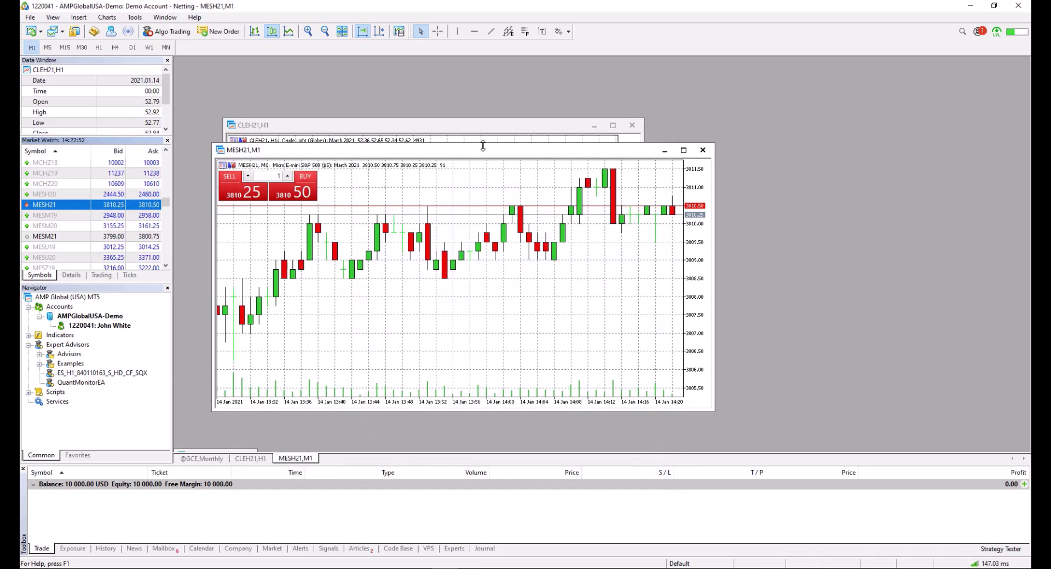
Move the MESH21 chart up-left and switch it to the H1 hourly timeframe
left_click_drag(480, 151, 469, 111)
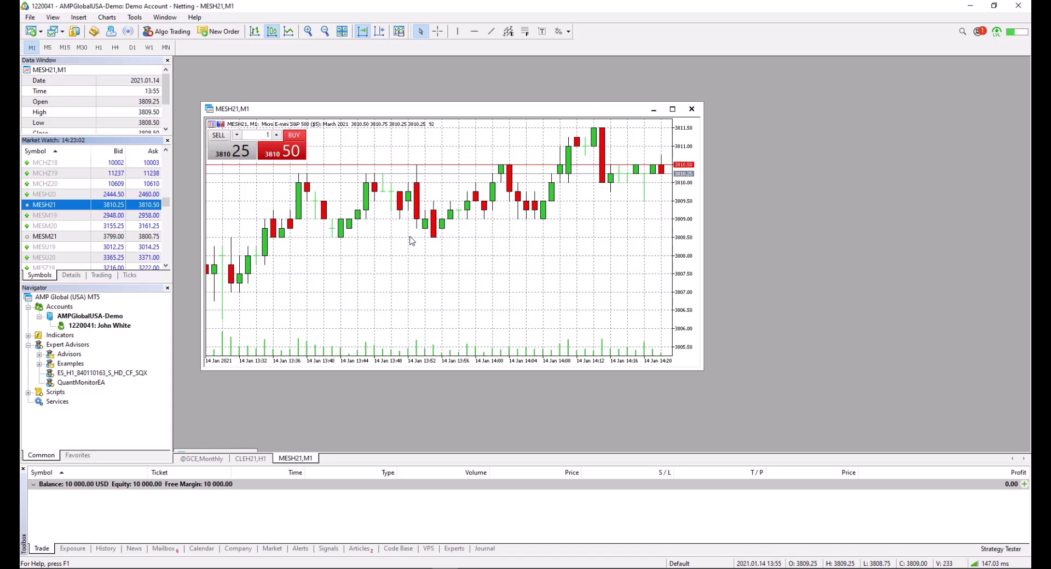
left_click(100, 48)
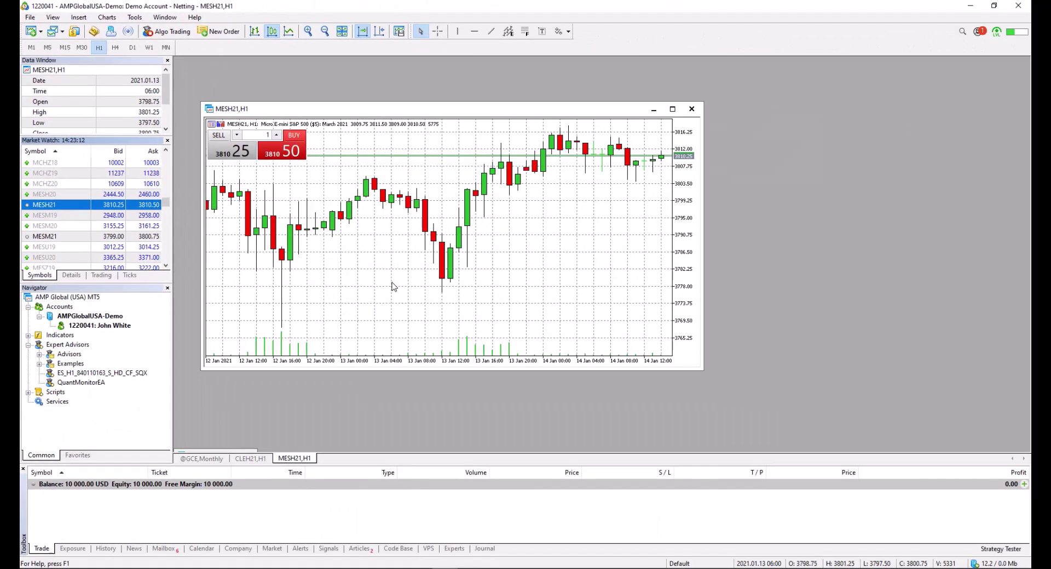
left_click(65, 374)
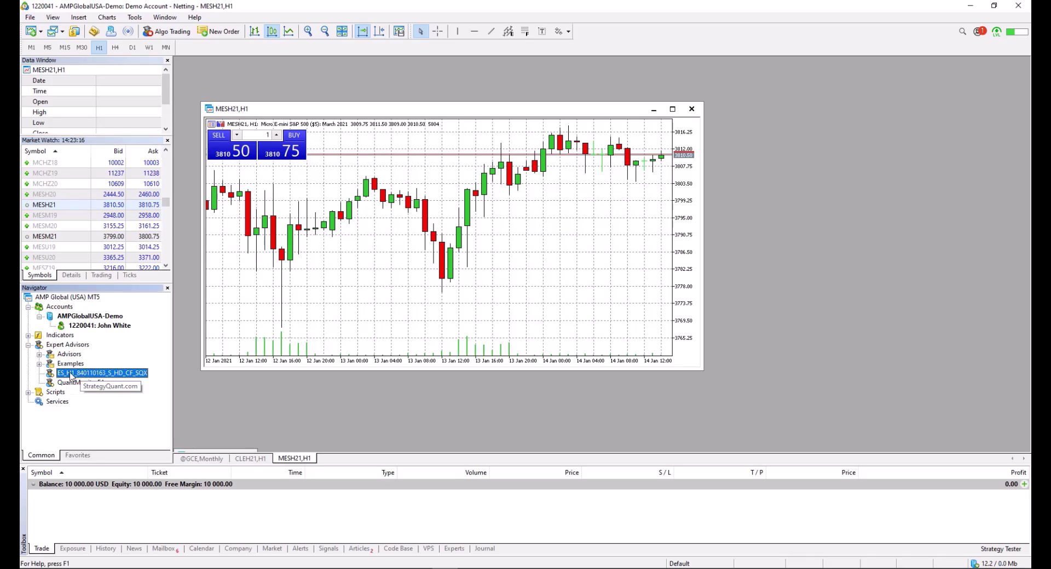
Attach ES_H1_840110163_S_HD_CF_SQX to the MESH21,H1 chart with Allow Algo Trading ticked
mouse_move(70, 377)
left_mouse_down()
mouse_move(376, 297)
mouse_move(352, 280)
left_mouse_up()
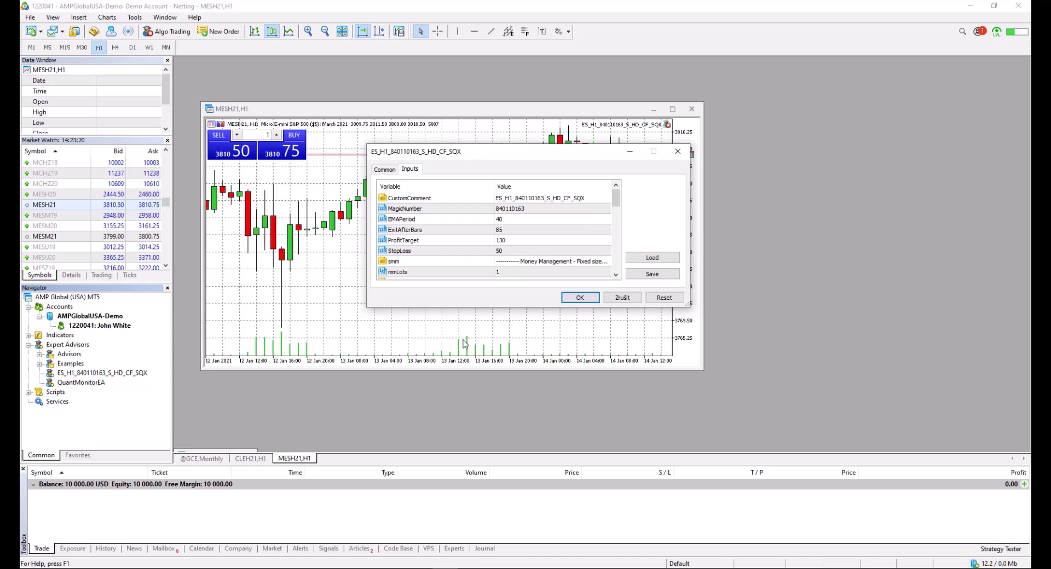
left_click(385, 169)
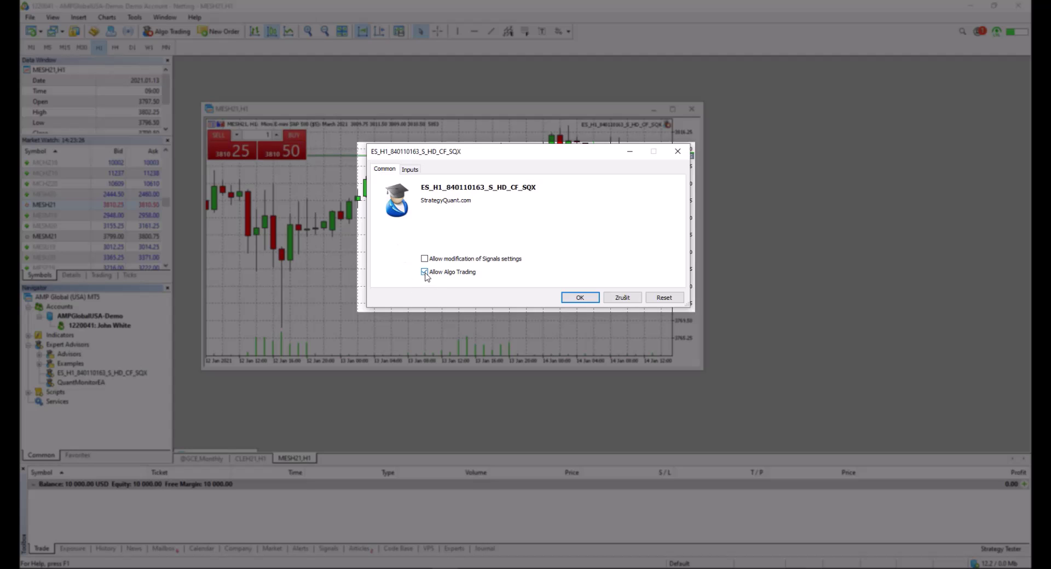
left_click(580, 299)
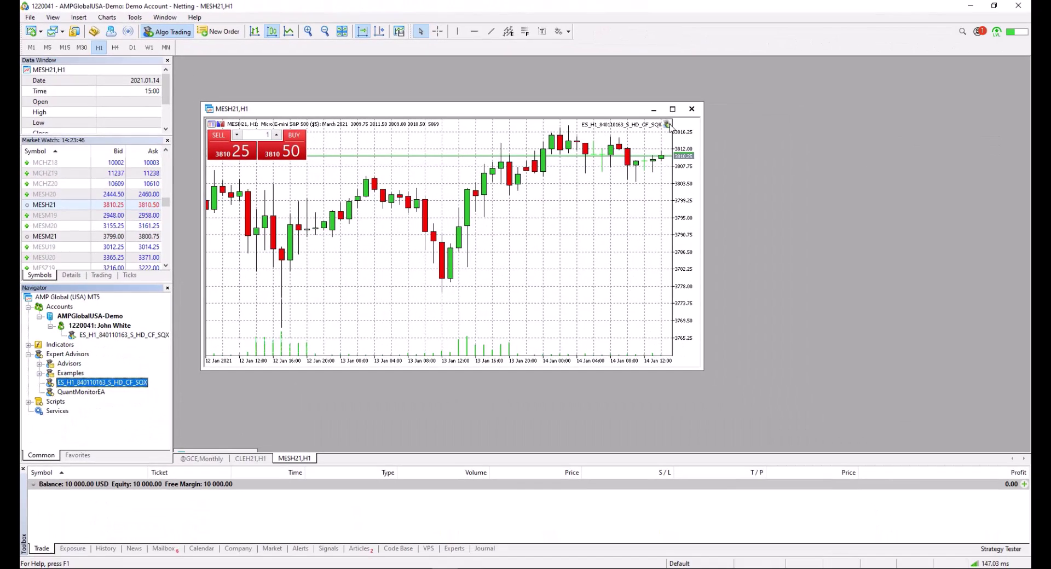
Drag the MESH21,H1 chart window further up and to the left
left_click_drag(505, 110, 491, 84)
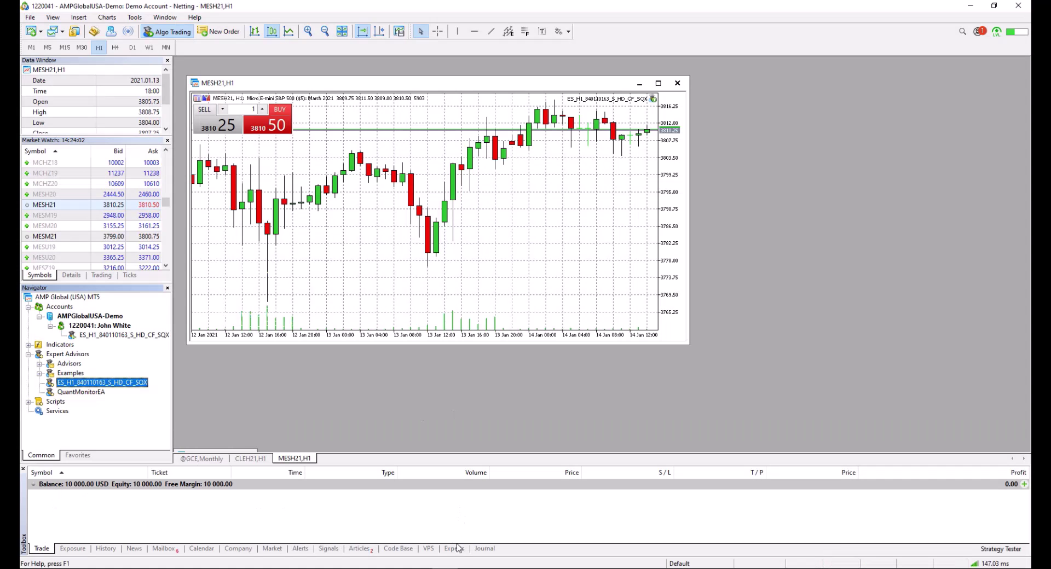
left_click(456, 549)
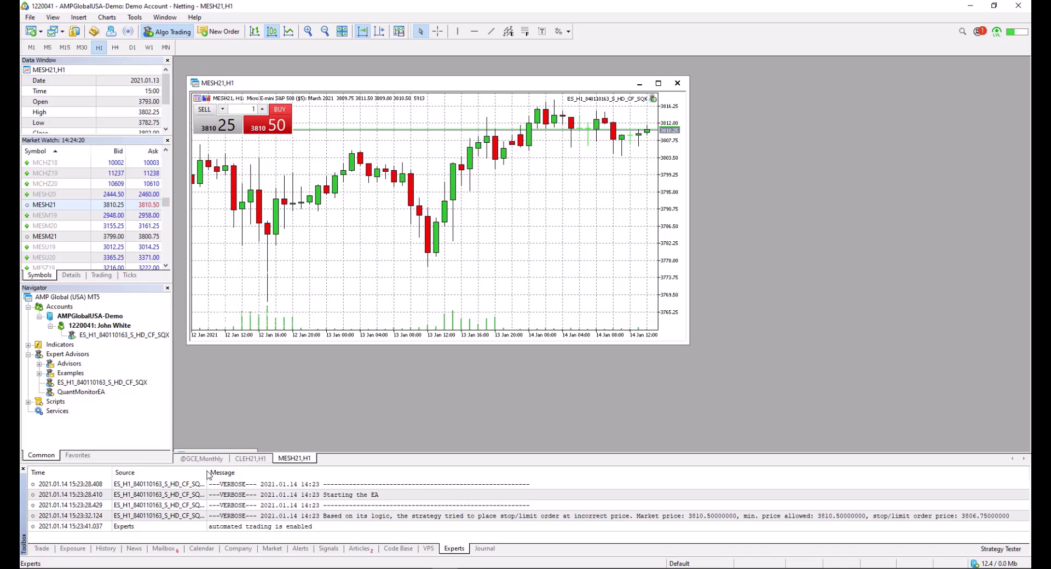
left_click(43, 549)
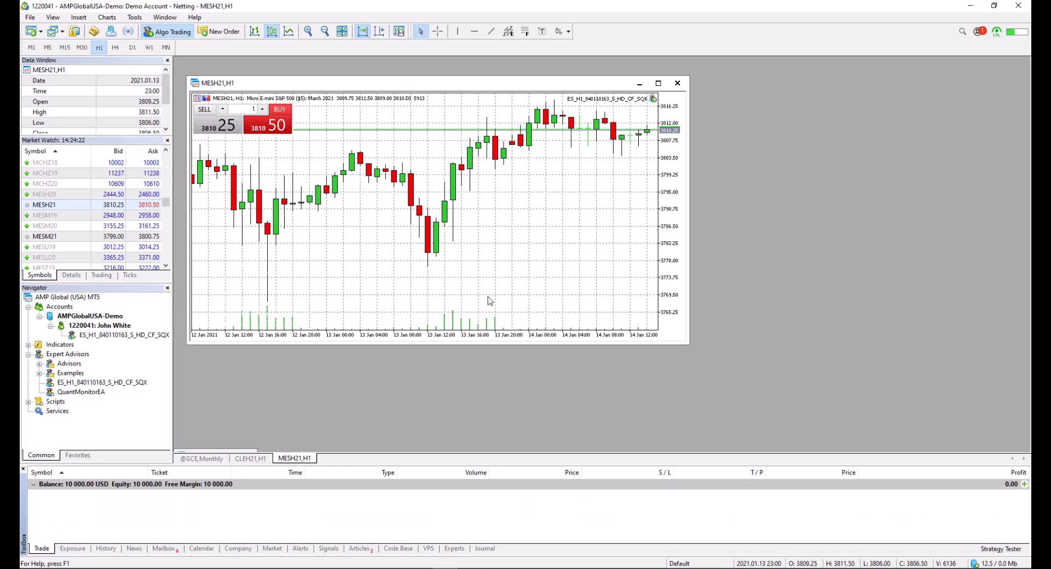